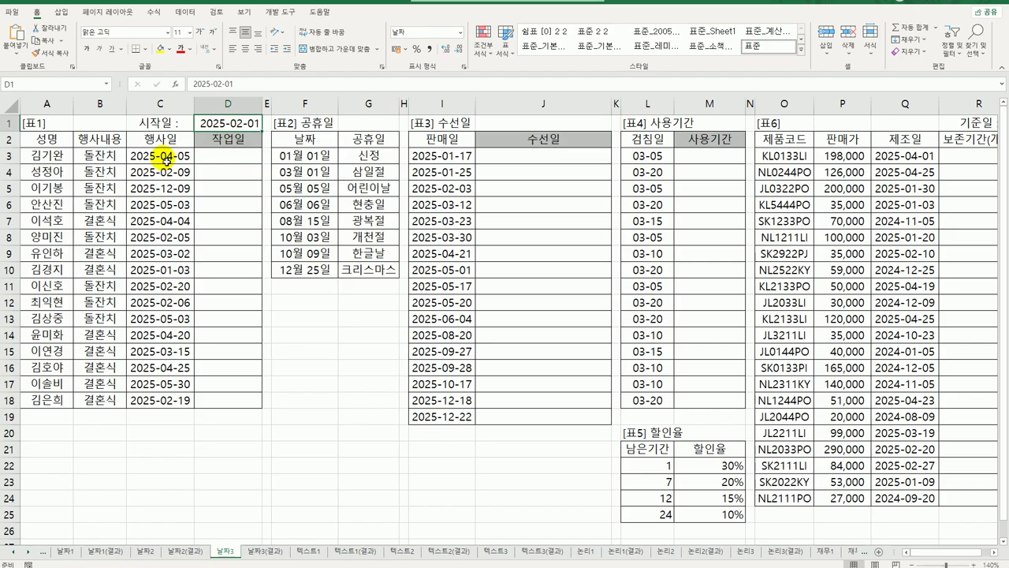
- Start a NETWORKDAYS formula in cell D3 of the 작업일 column and open its function arguments
click(165, 158)
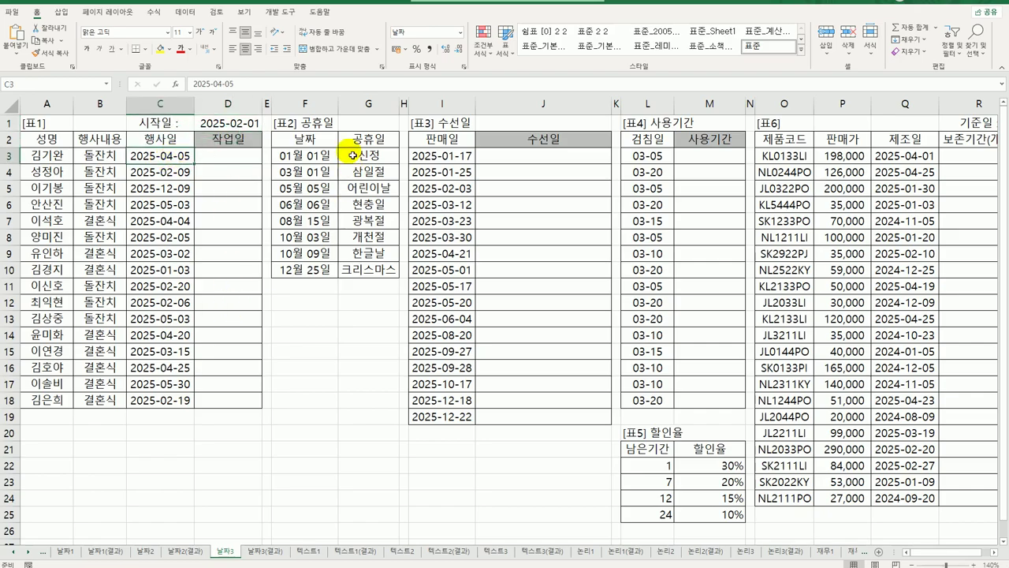
drag(331, 155, 375, 282)
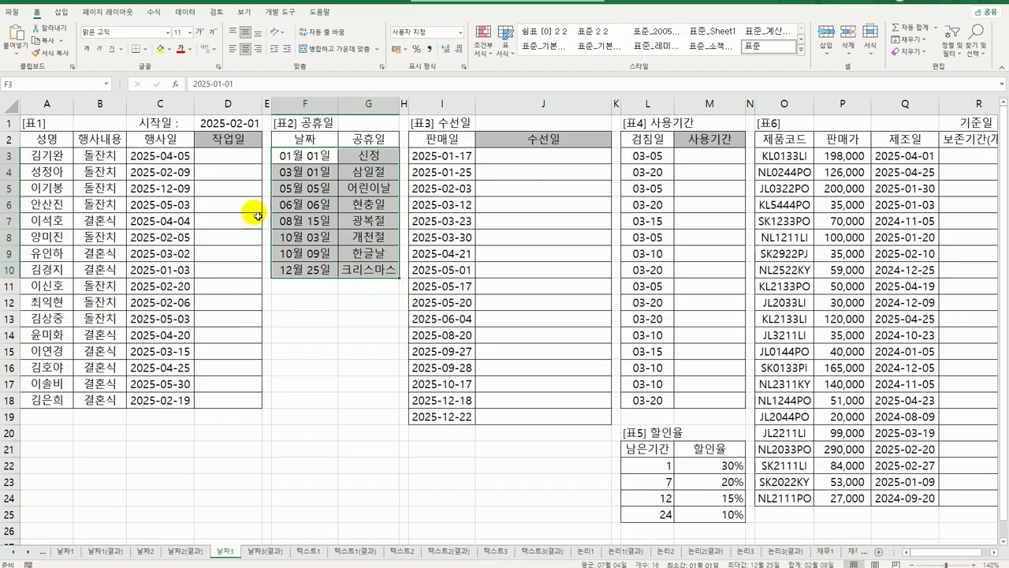
click(245, 164)
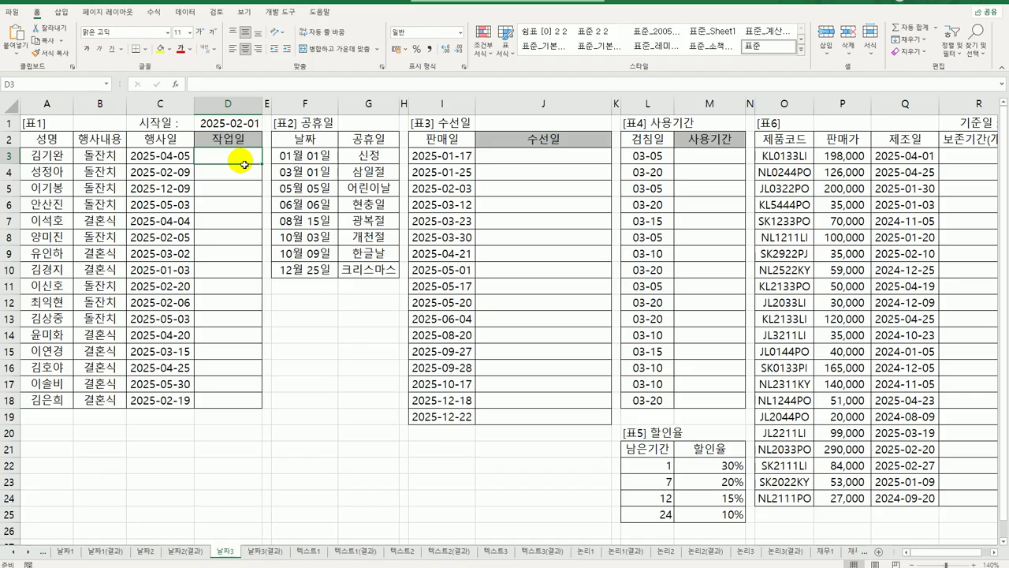
text(=)
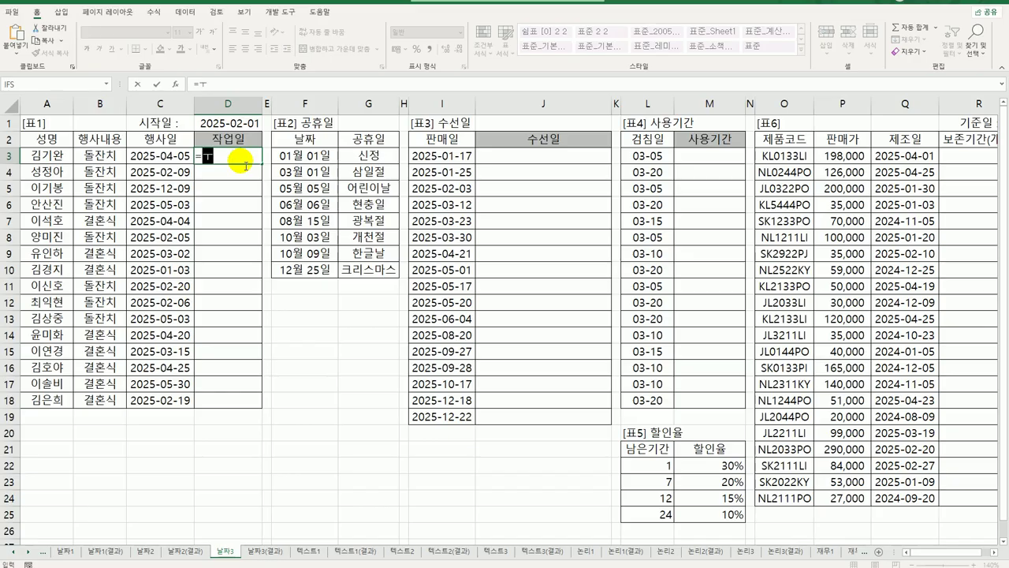
text(net)
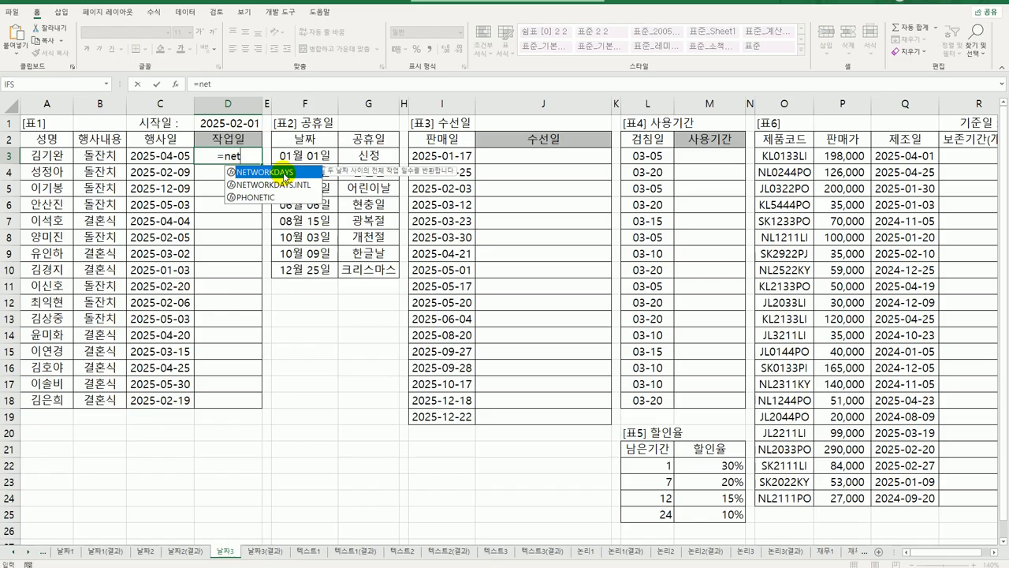
double_click(283, 174)
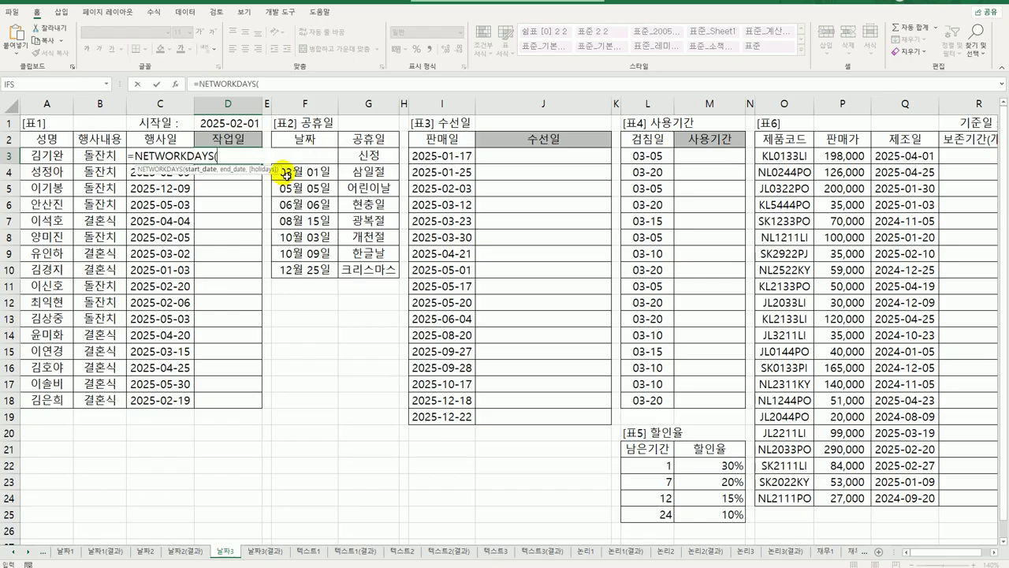
click(176, 83)
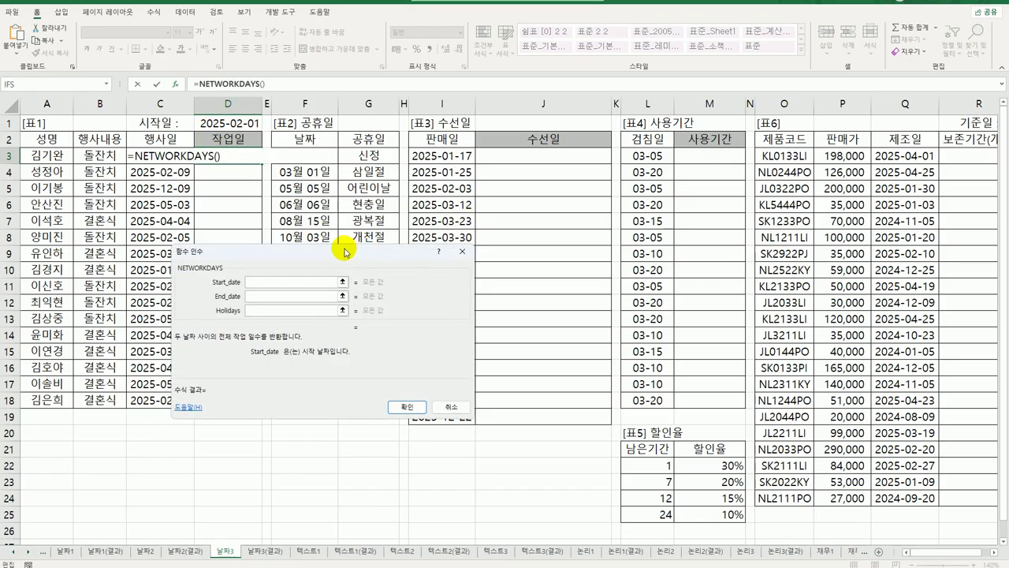
drag(351, 256, 462, 159)
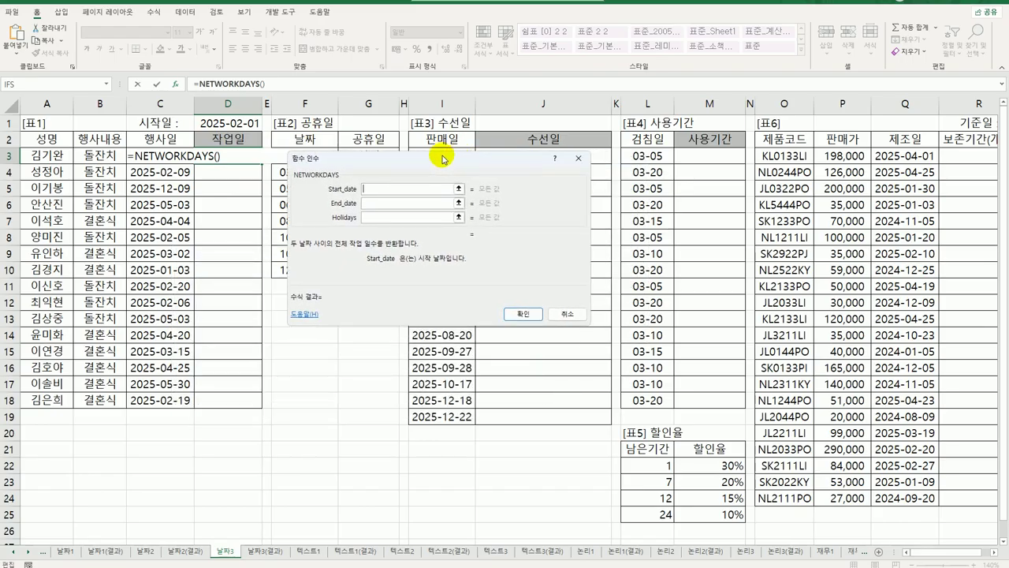
- Set the NETWORKDAYS start date to the absolute reference $D$1 and the end date to C3
click(242, 125)
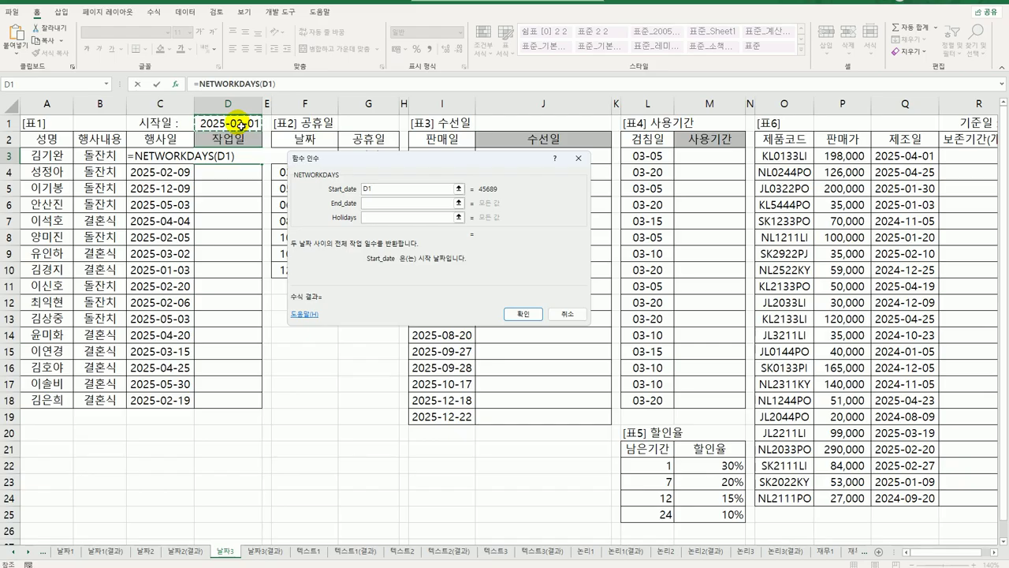
key(F4)
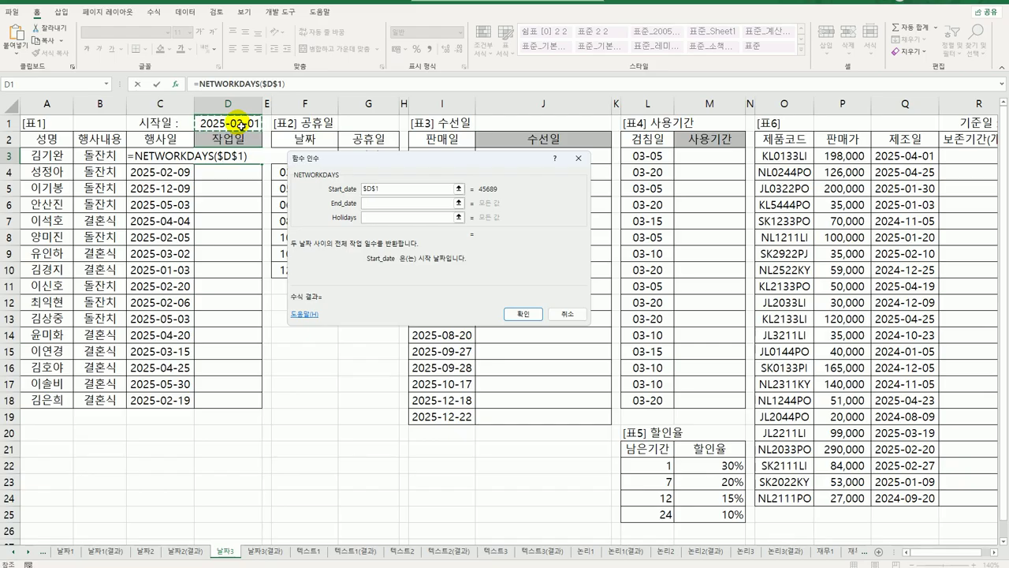
click(377, 208)
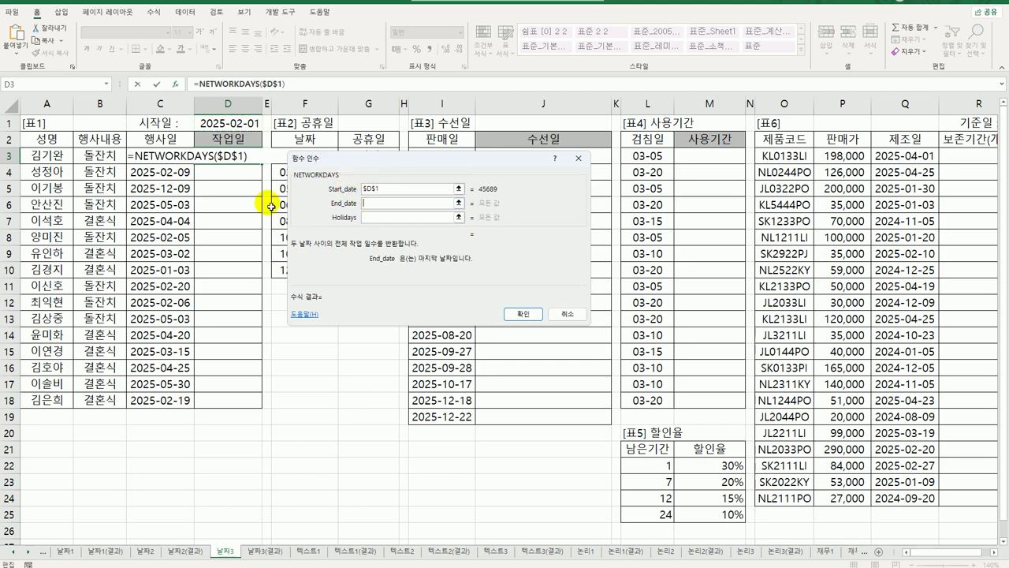
click(141, 158)
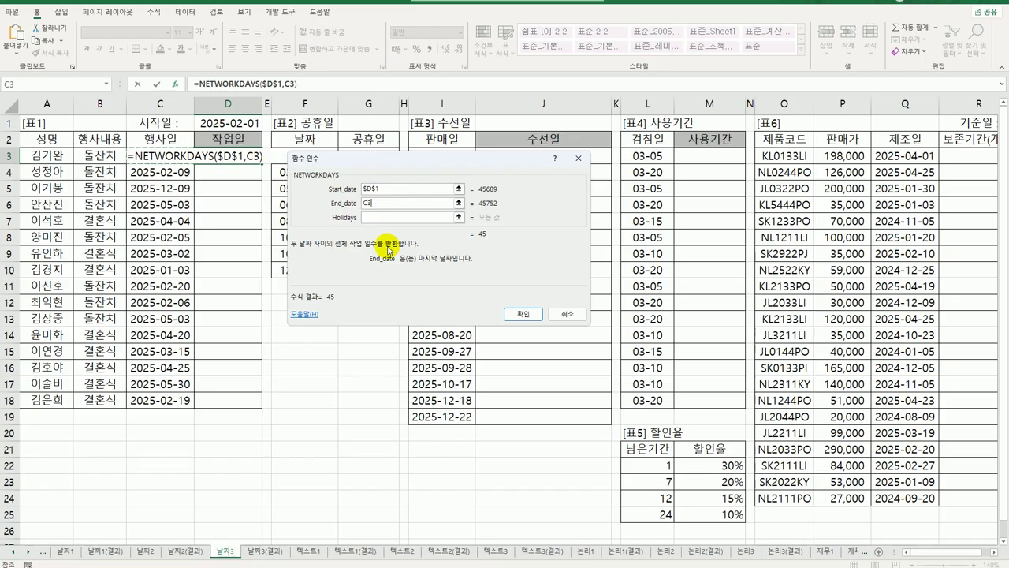
- Set the NETWORKDAYS holidays to the absolute range $F$3:$F$10 and confirm the formula
click(379, 217)
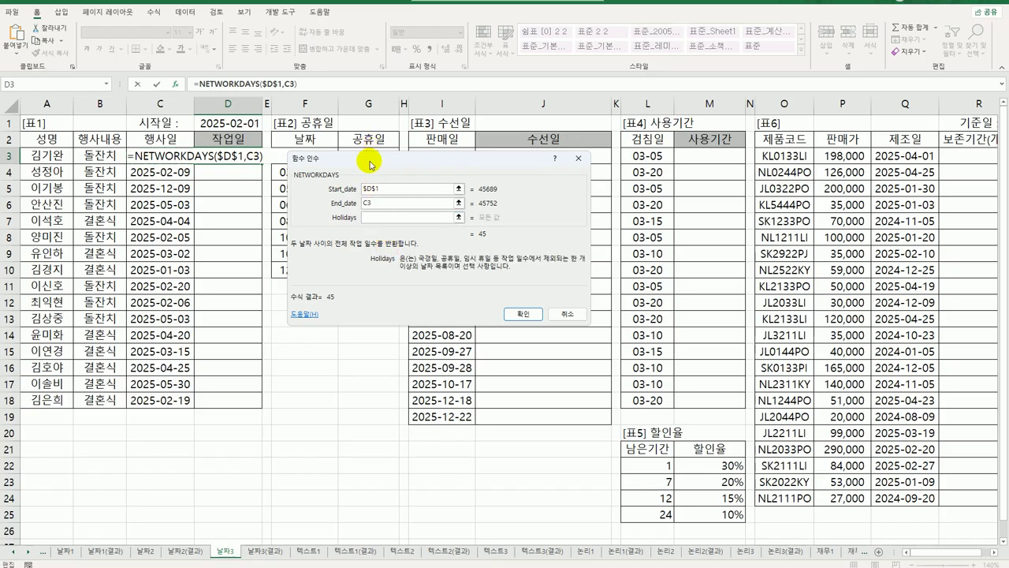
drag(371, 164, 367, 320)
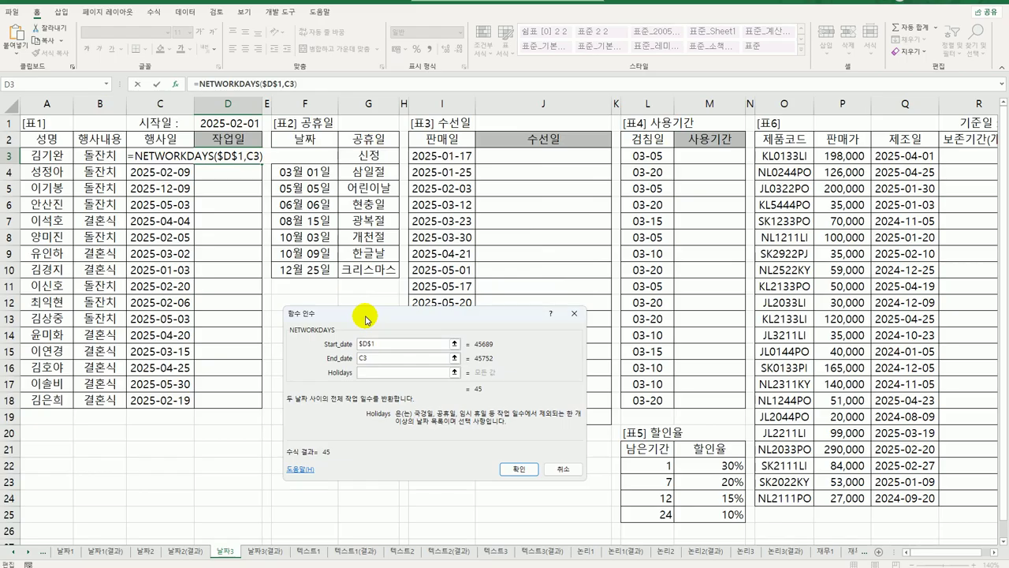
drag(305, 155, 312, 276)
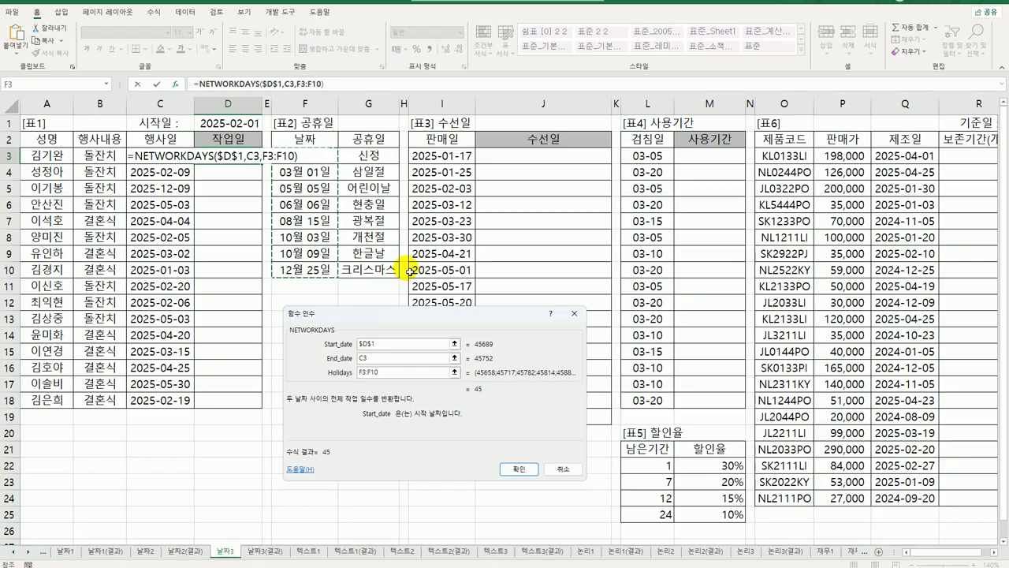
key(F4)
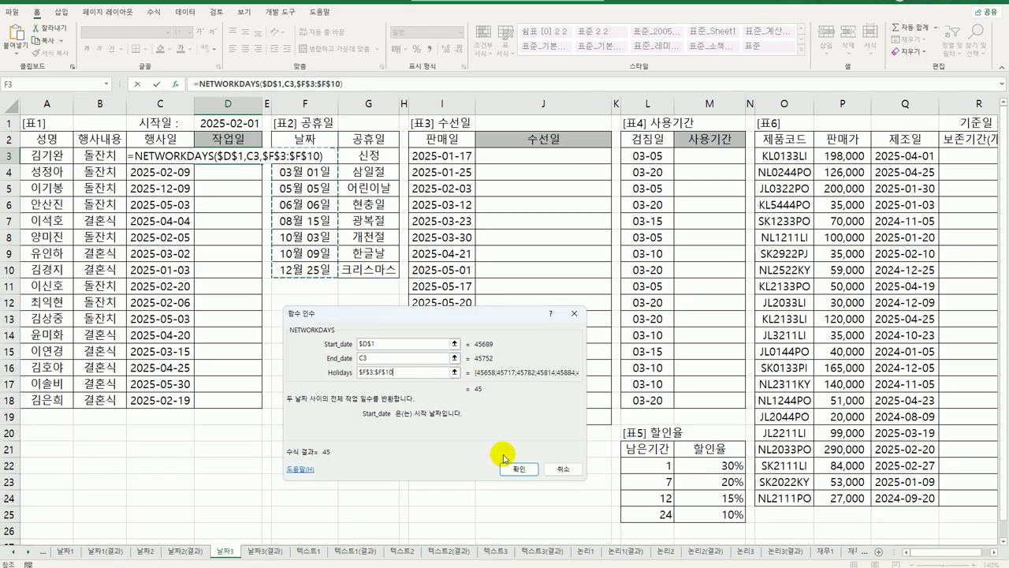
click(519, 469)
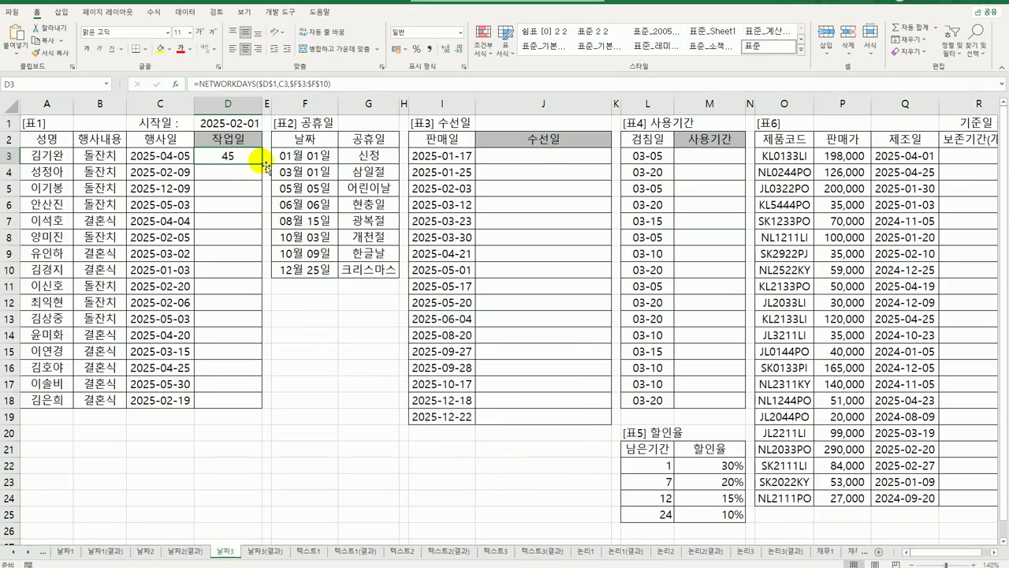
- Fill the NETWORKDAYS formula from D3 down to D18 and review the results in the 작업일 column
drag(263, 165, 255, 400)
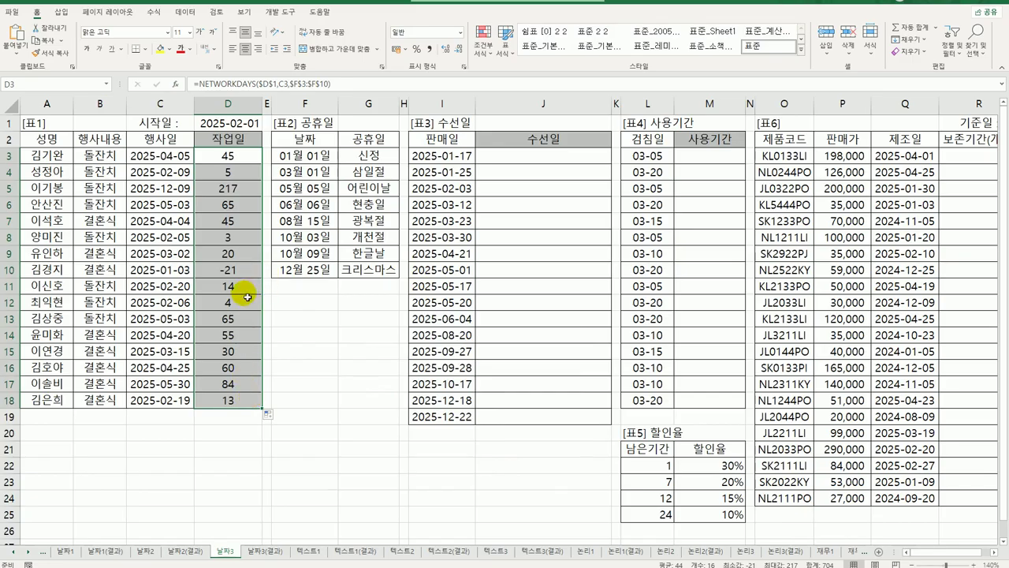
click(241, 270)
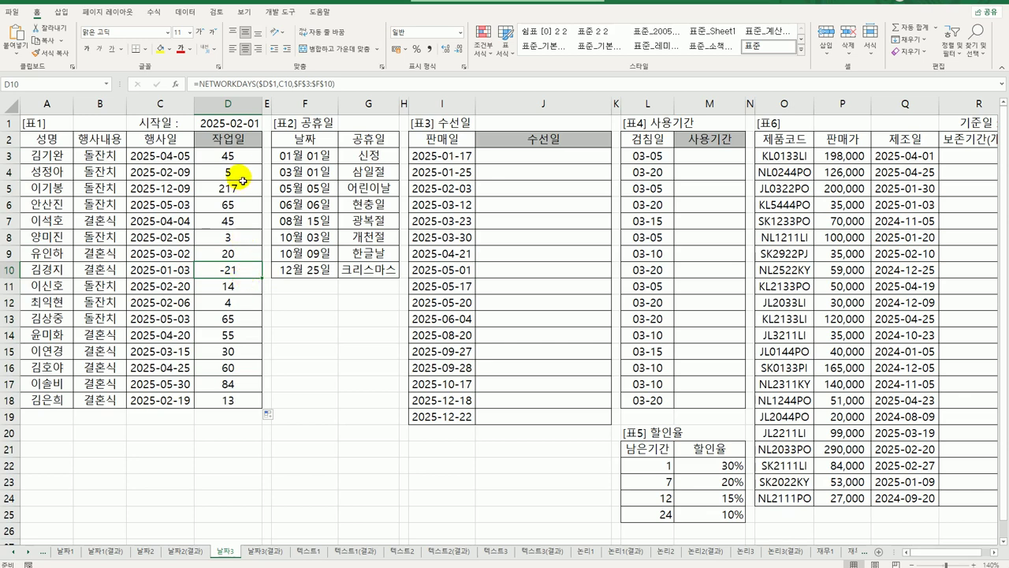
drag(240, 161, 224, 400)
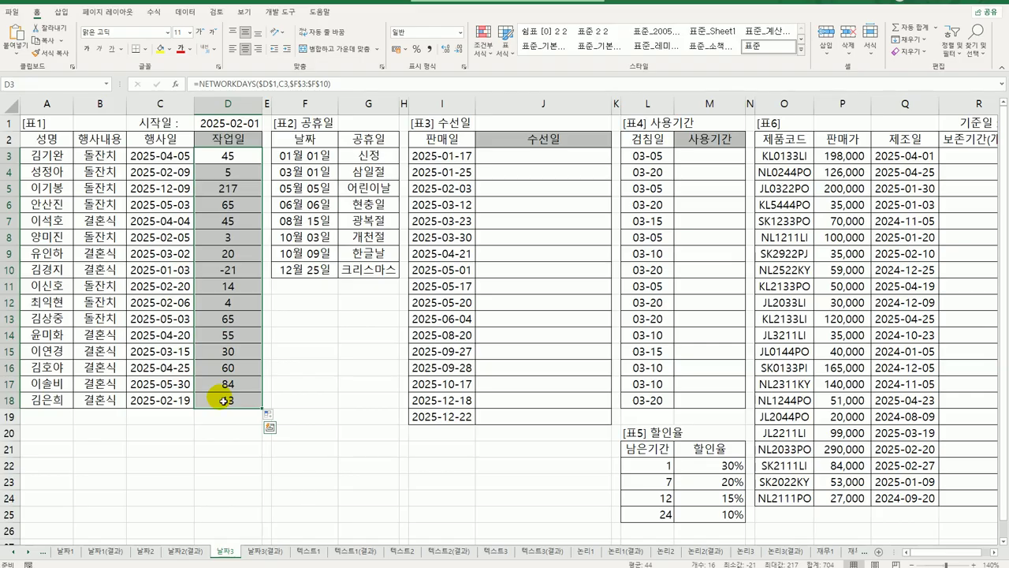
- Wrap the D3 formula in an IF that returns an empty string when the NETWORKDAYS result is below 0
double_click(244, 160)
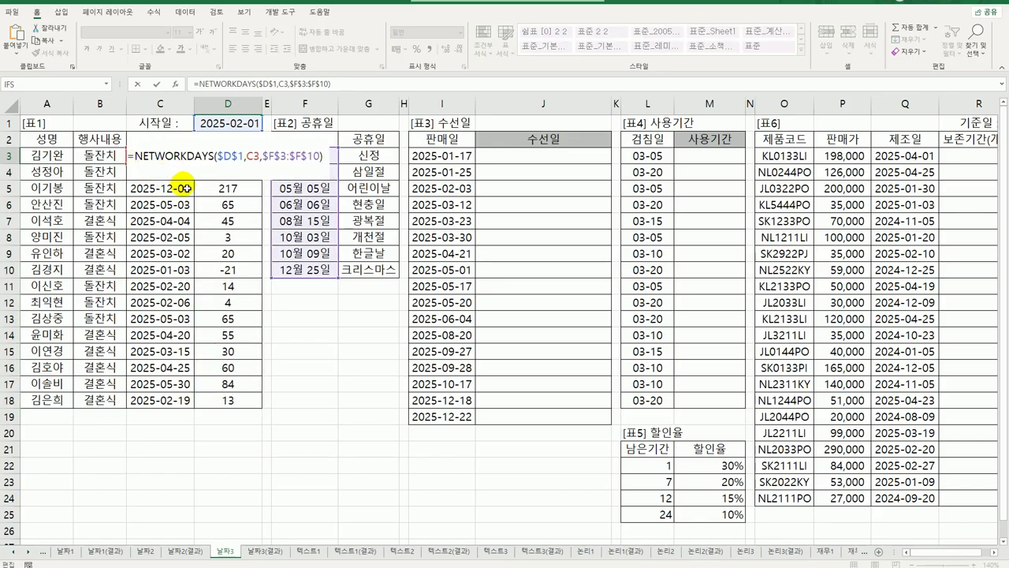
key(Home)
key(Right)
text(IF()
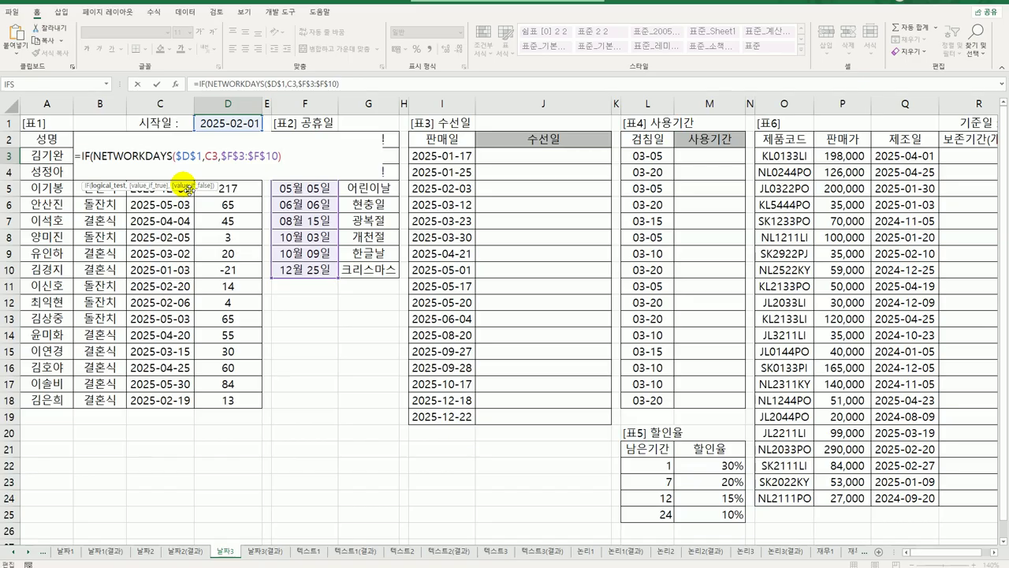
text(<0,"",)
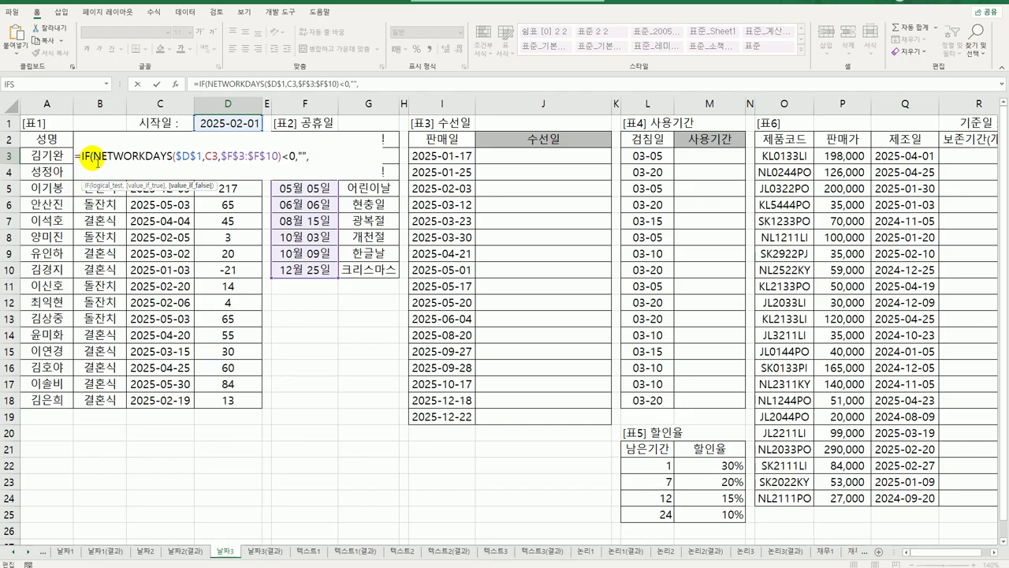
- Complete D3's IF with a TEXT function that reuses the same NETWORKDAYS expression and formats it as "000"
drag(93, 156, 283, 166)
key(ctrl+c)
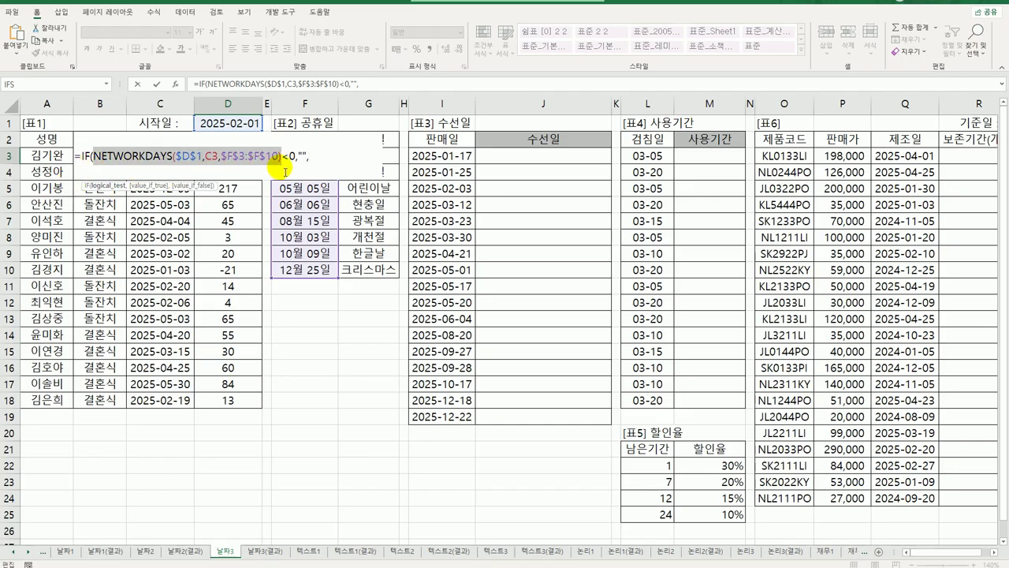
click(315, 158)
text(te)
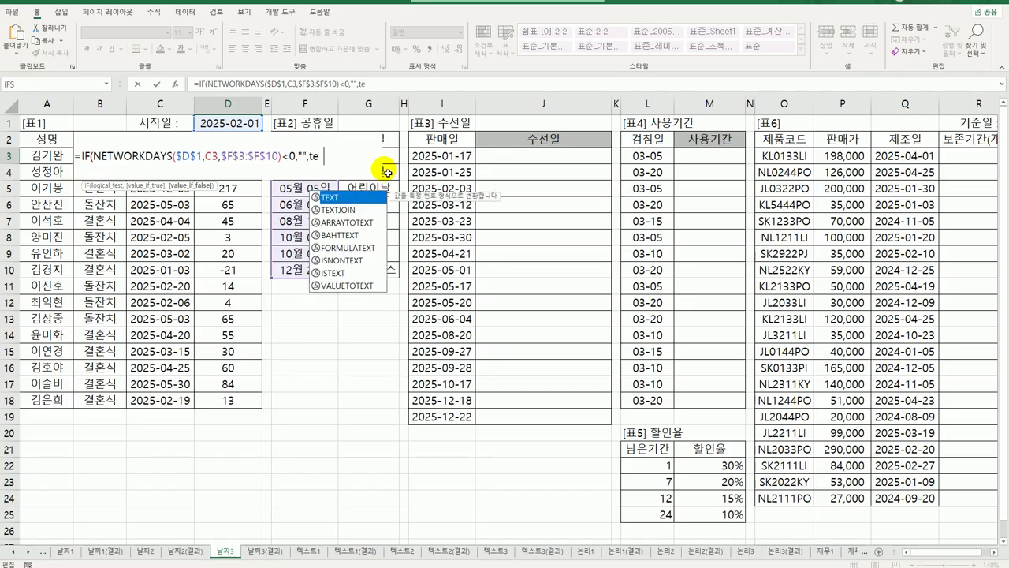
key(Tab)
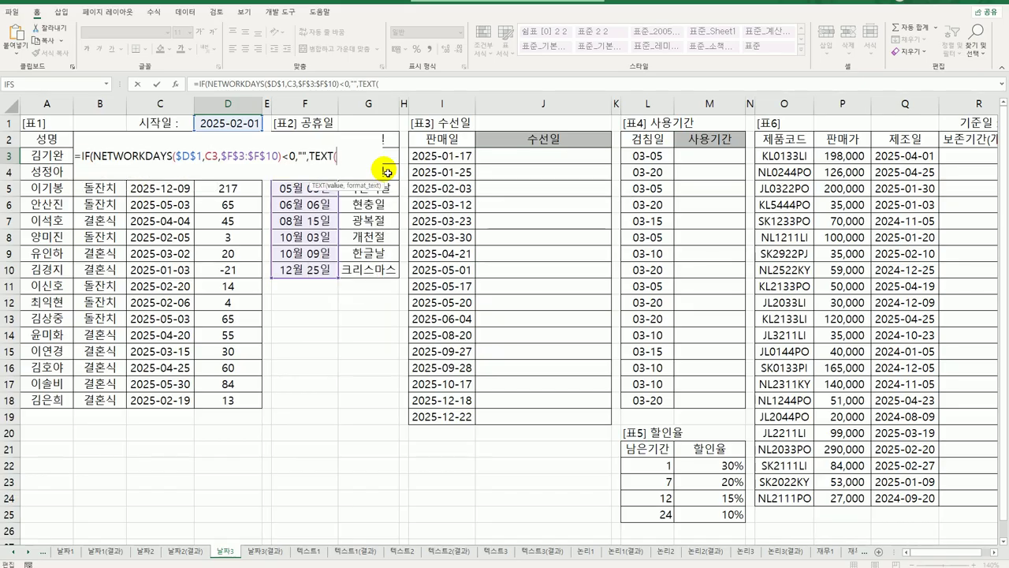
key(ctrl+v)
text(,)
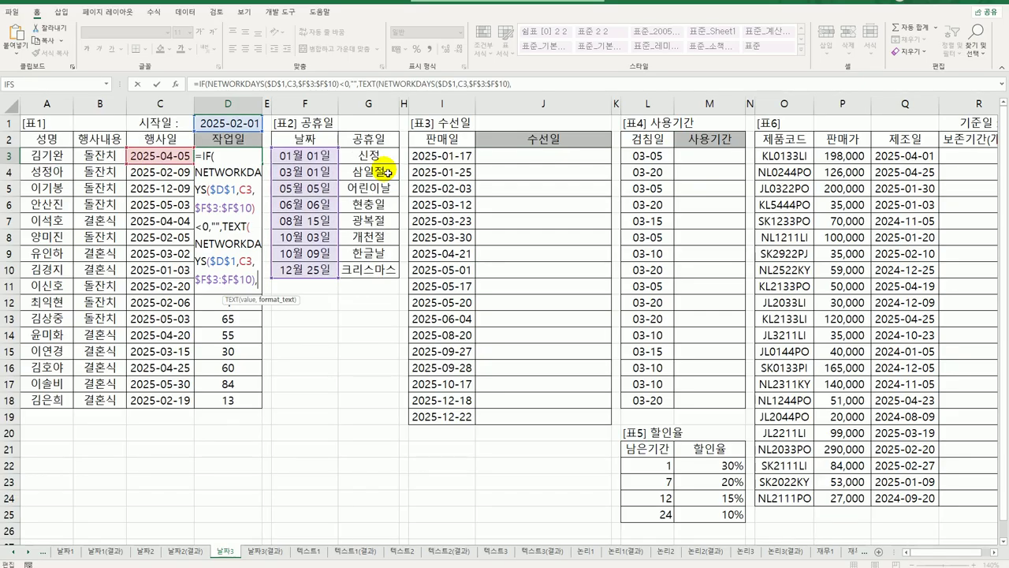
text("00)
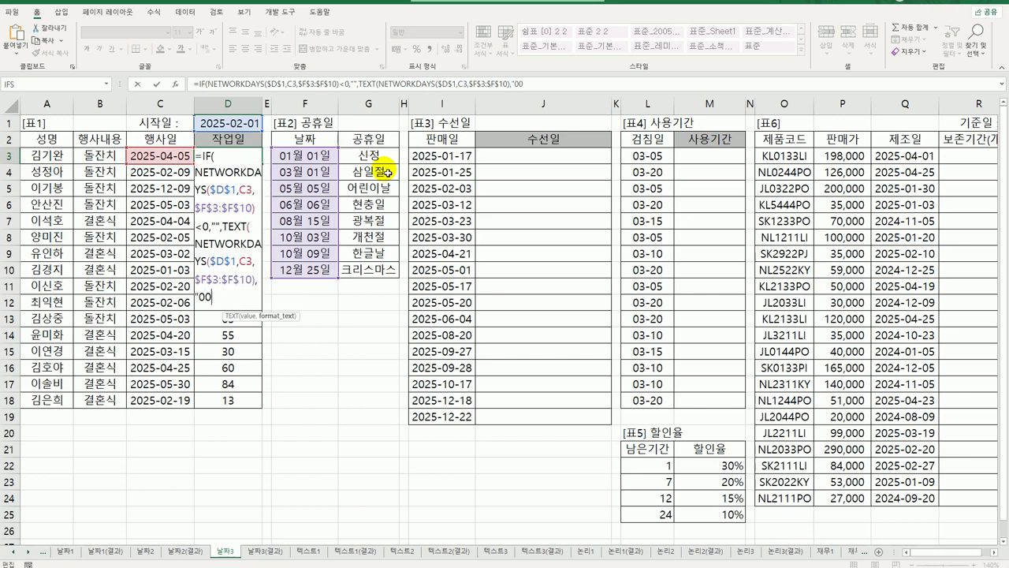
text(0")))
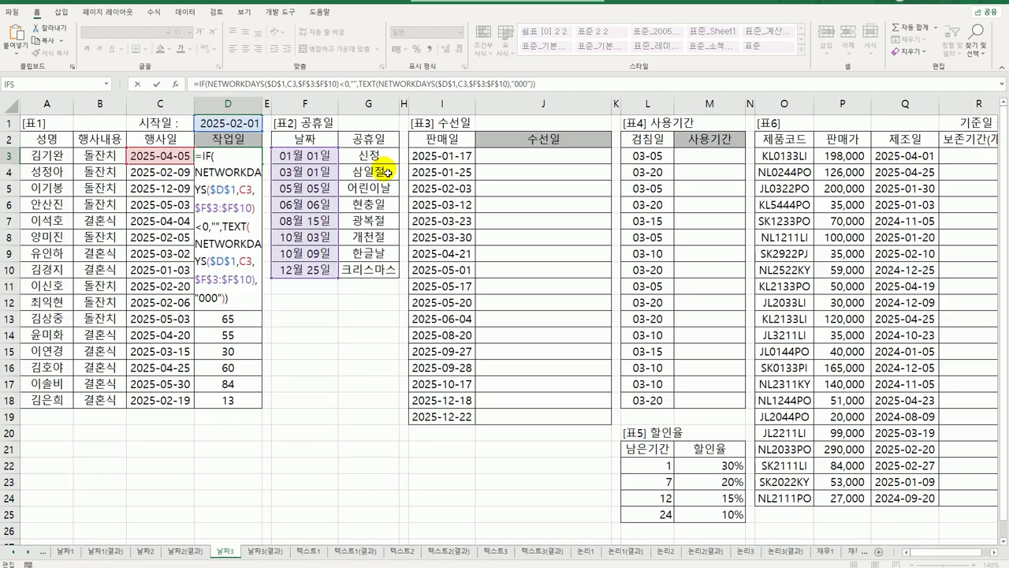
key(Return)
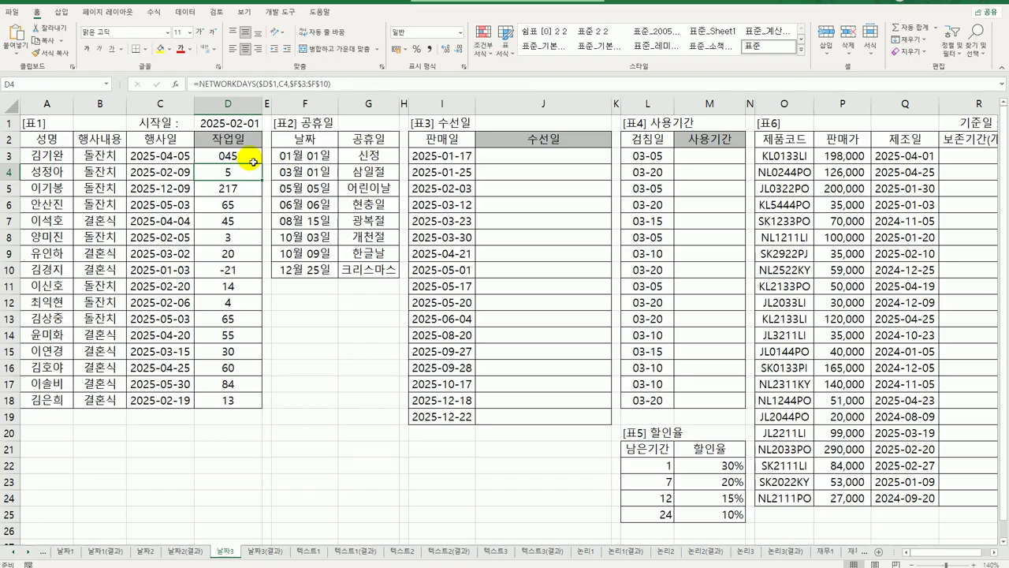
- Fill the completed IF formula from D3 down to D18 and check the formula in D10
click(252, 155)
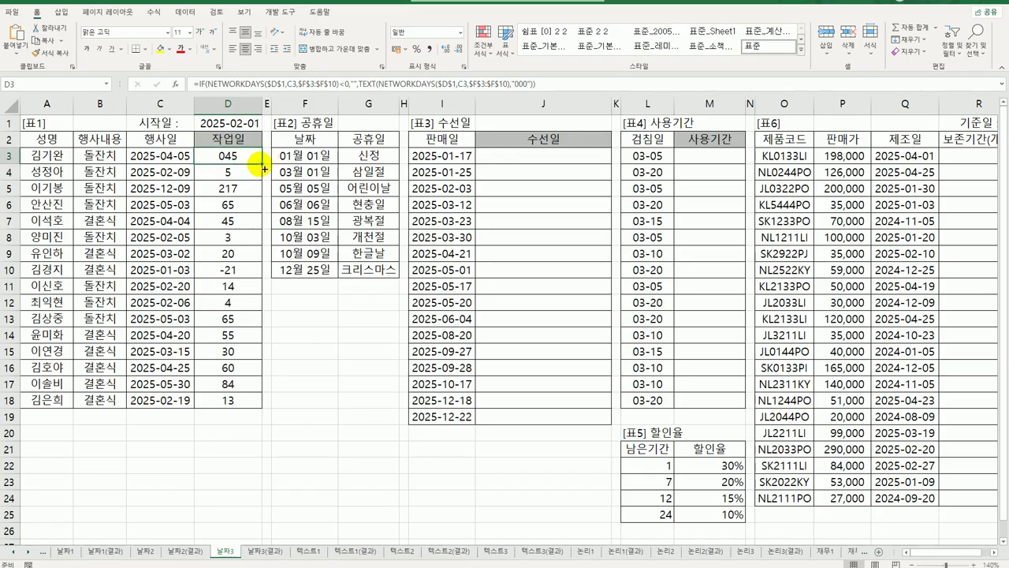
drag(264, 168, 249, 408)
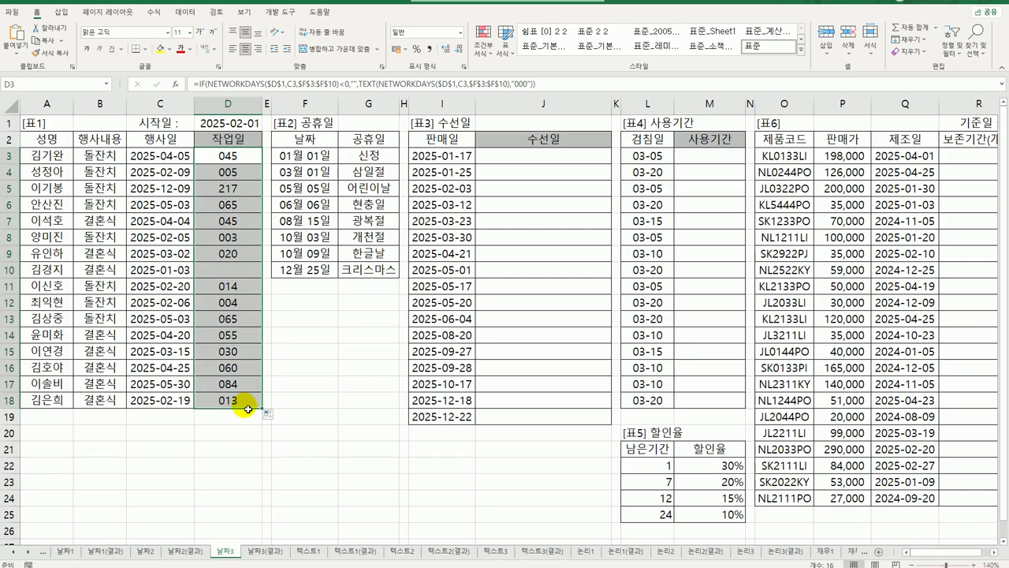
click(256, 274)
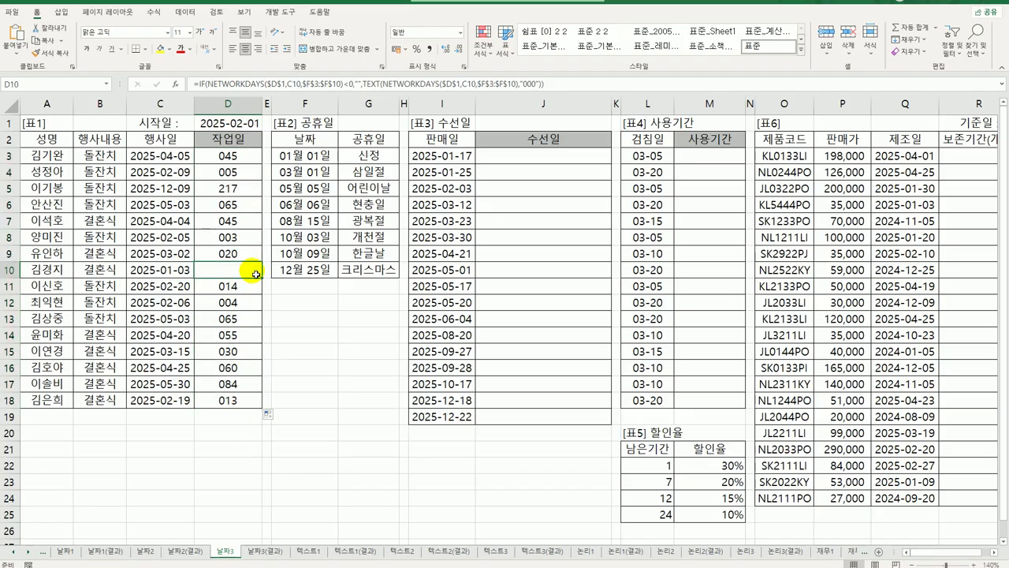
- Start a TEXT formula in J3 with an empty value argument and the format "yyyy년 m월 d일 aaaa"
click(564, 158)
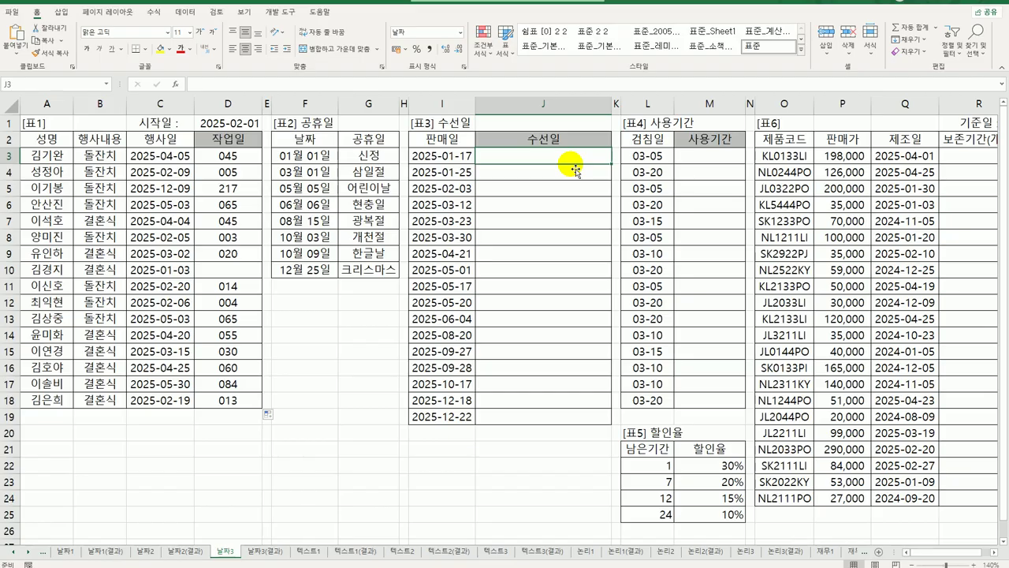
text(=)
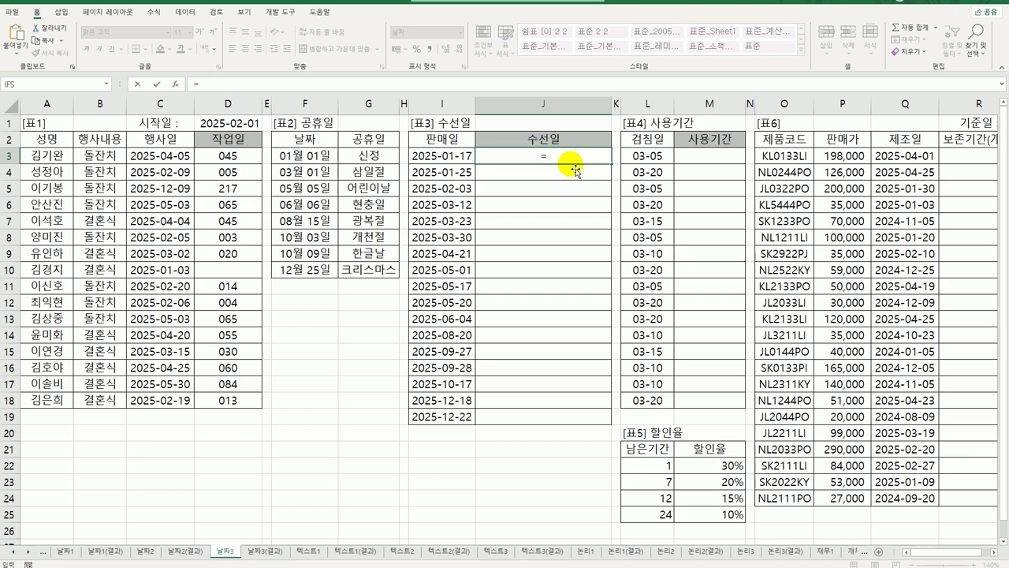
text(text()
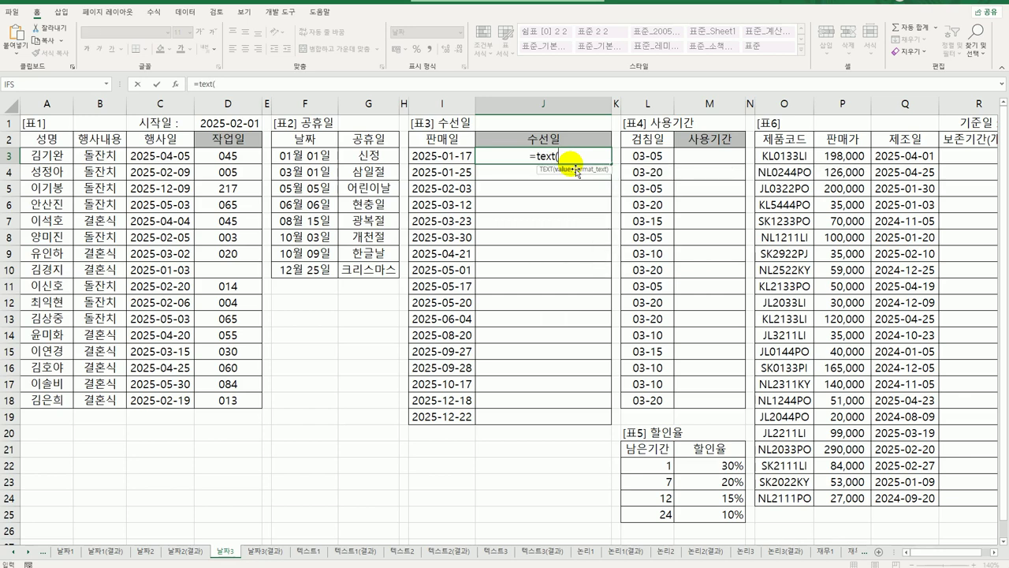
text(,"yy)
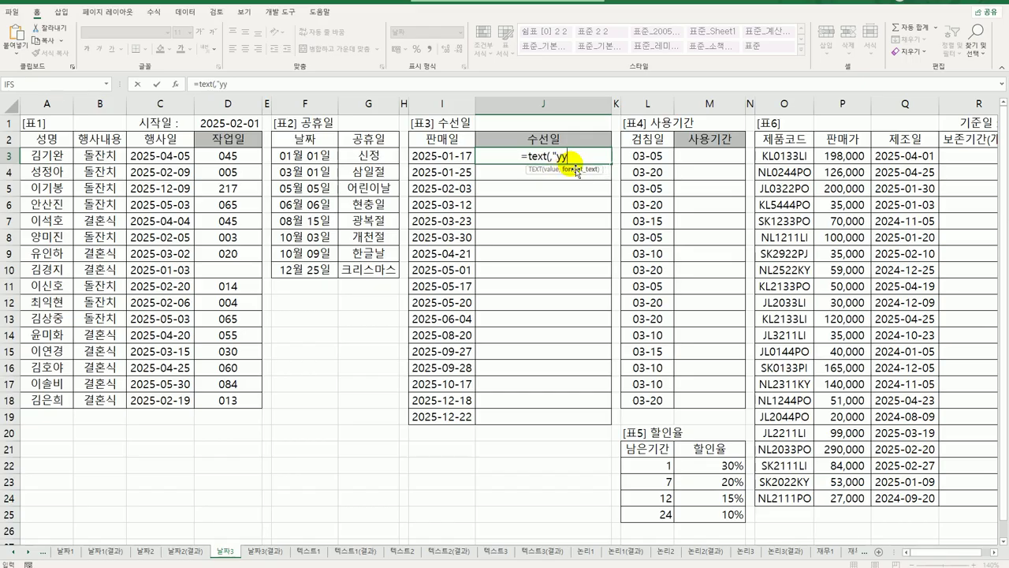
text(yy)
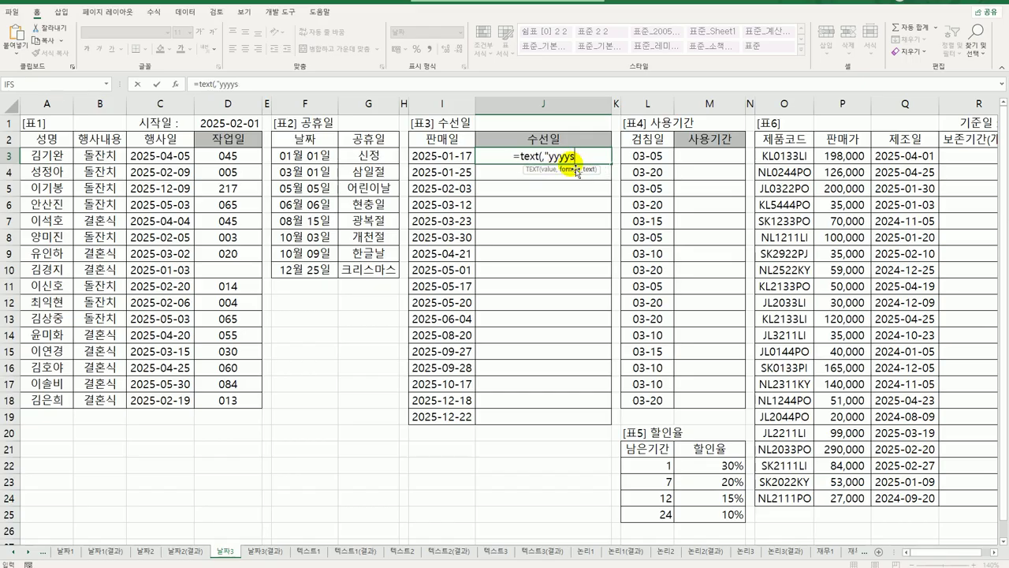
text(년)
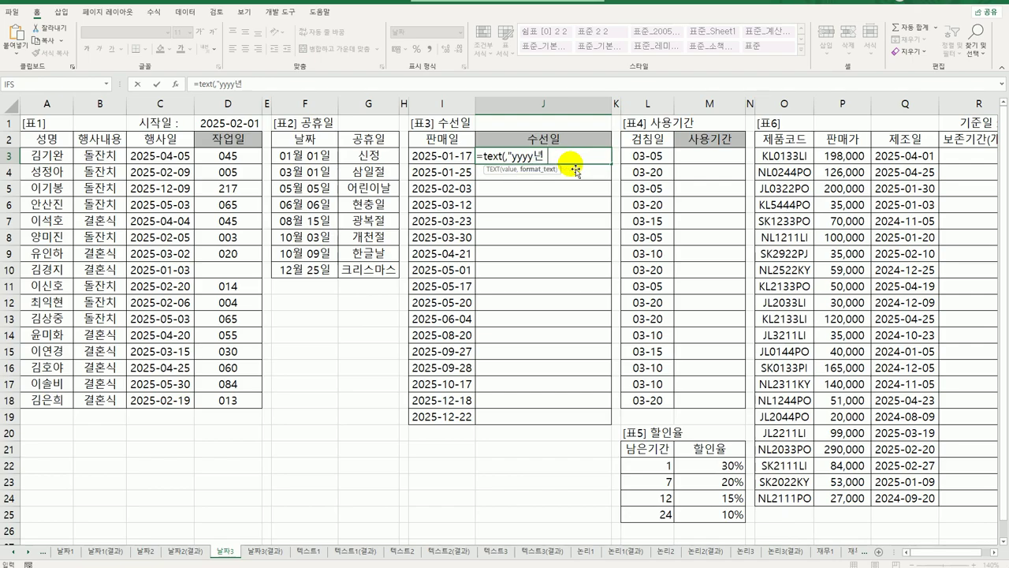
text( 우)
key(BackSpace)
text(m월 d일 aaaa)
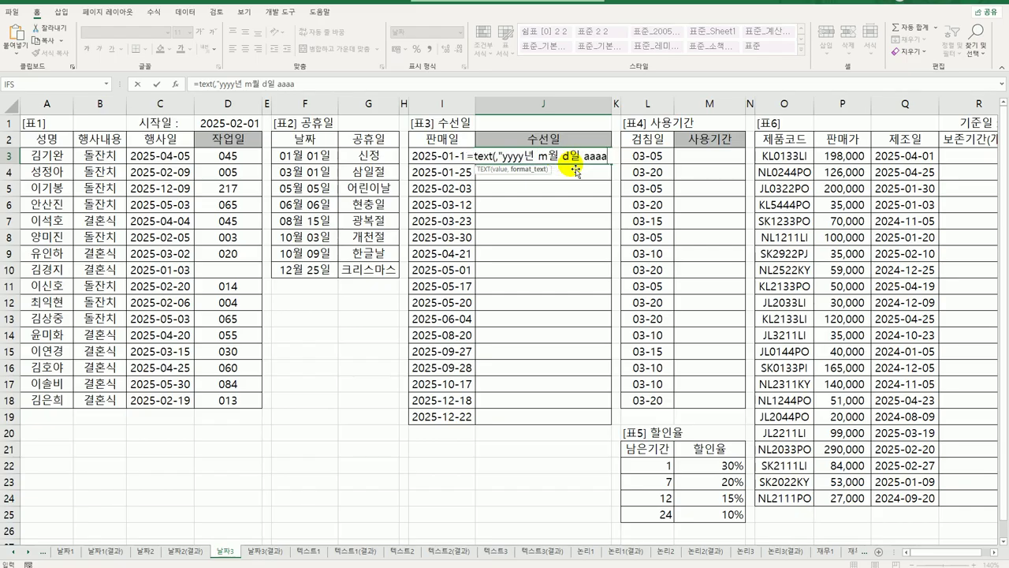
text("))
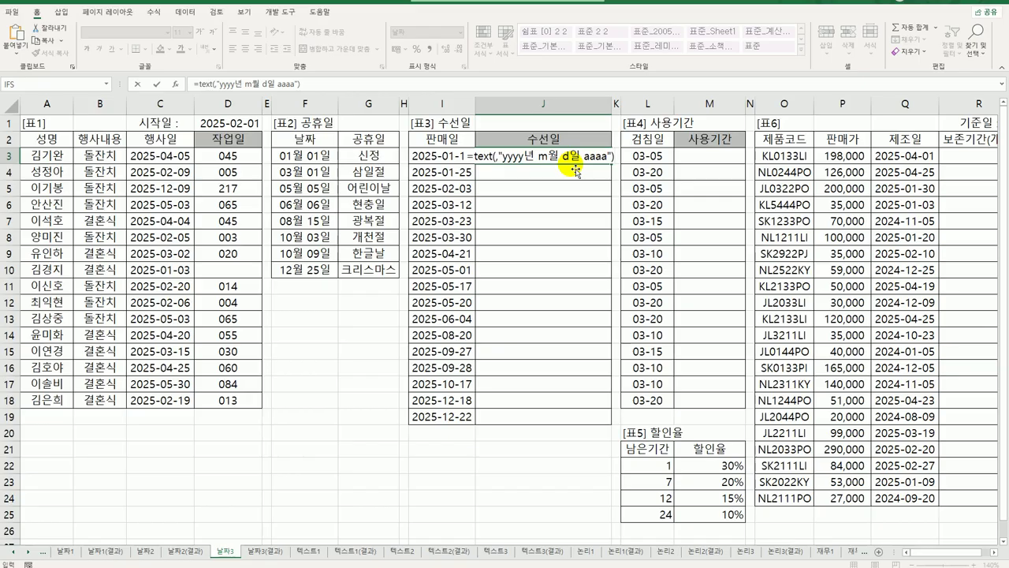
- Complete J3's TEXT formula with WORKDAY(I3,3,$F$3:$F$10) as its value, using the 공휴일 dates as an absolute holiday range
click(494, 157)
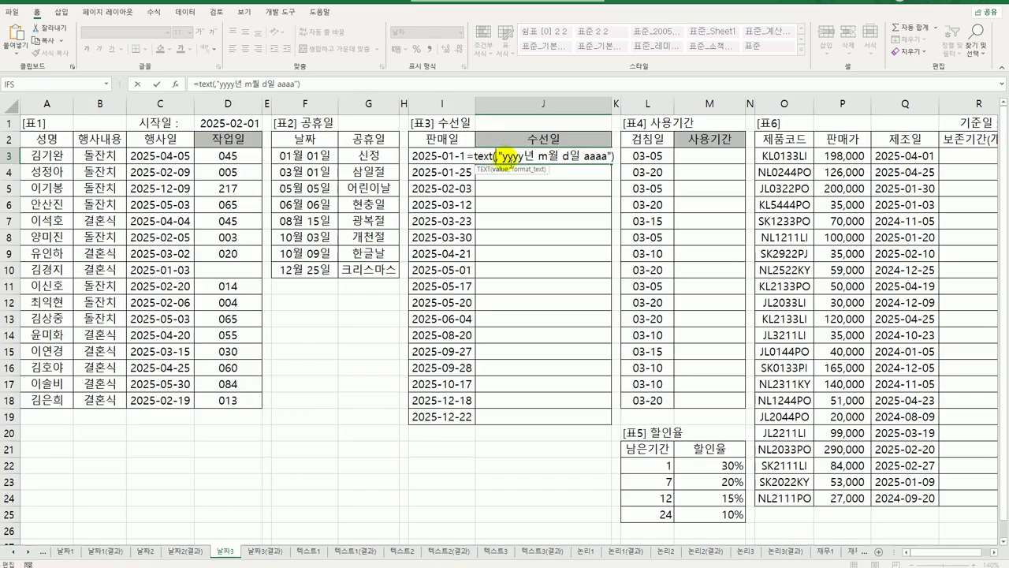
text(work)
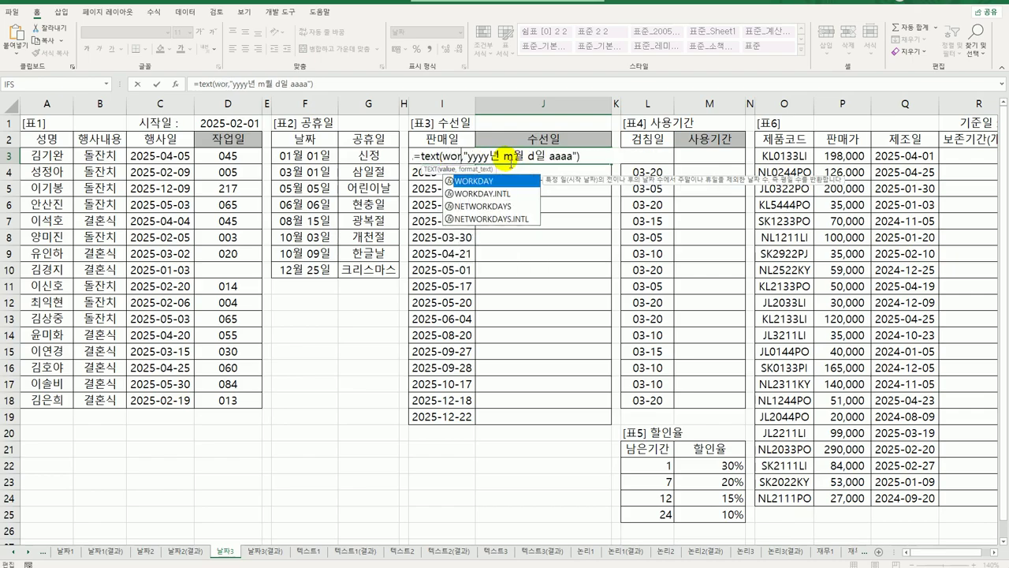
key(Tab)
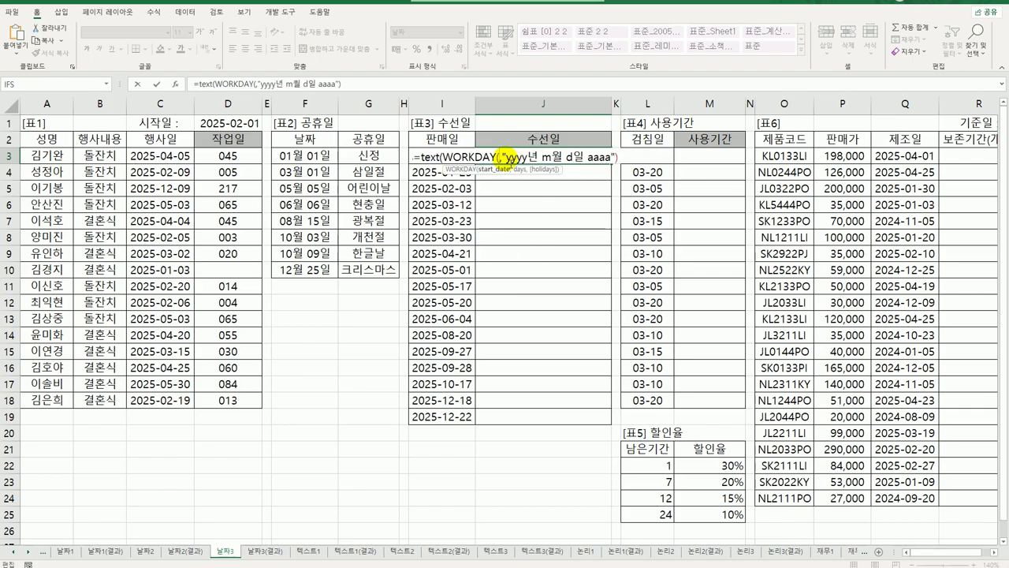
click(414, 161)
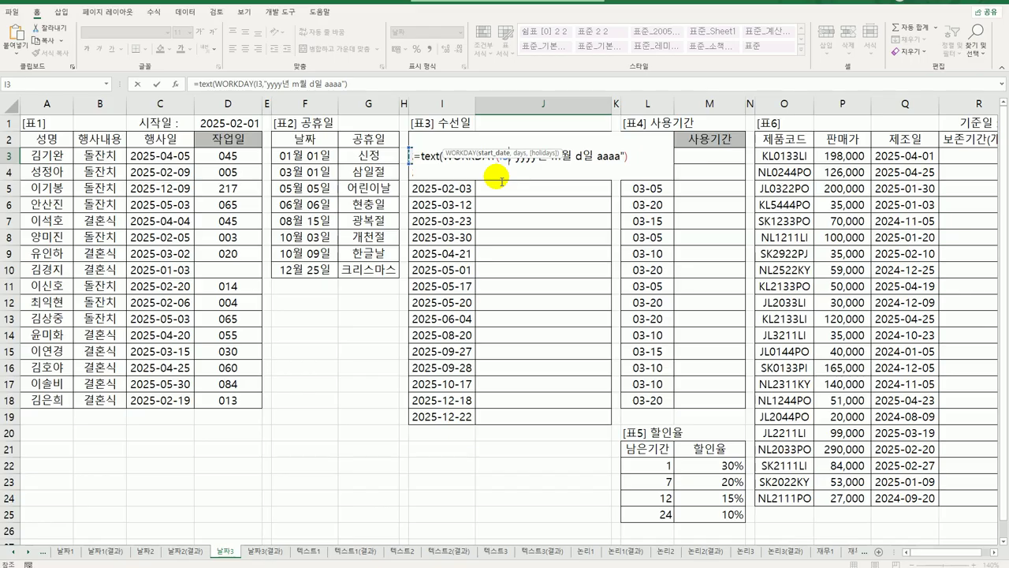
text(,)
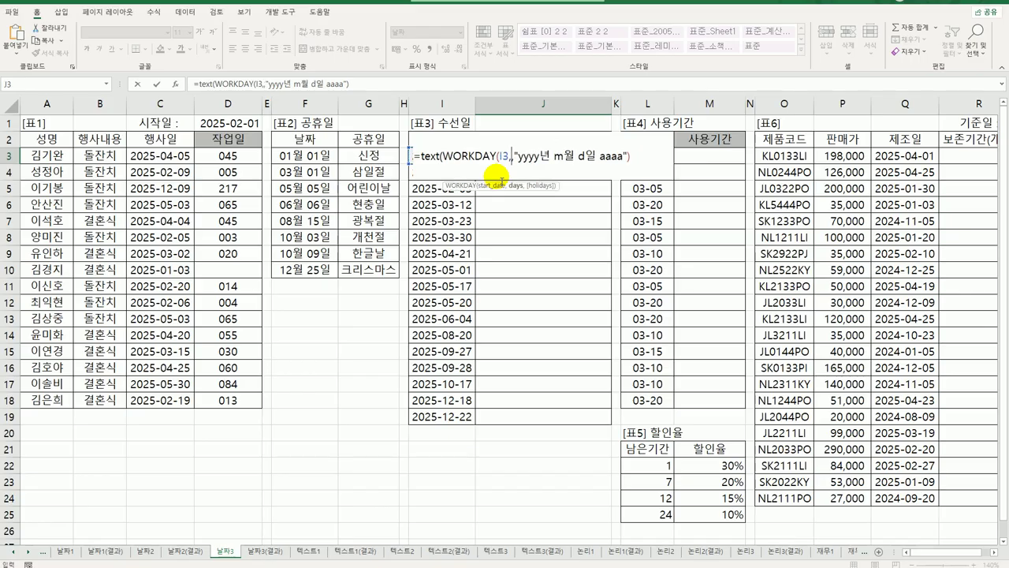
text(3)
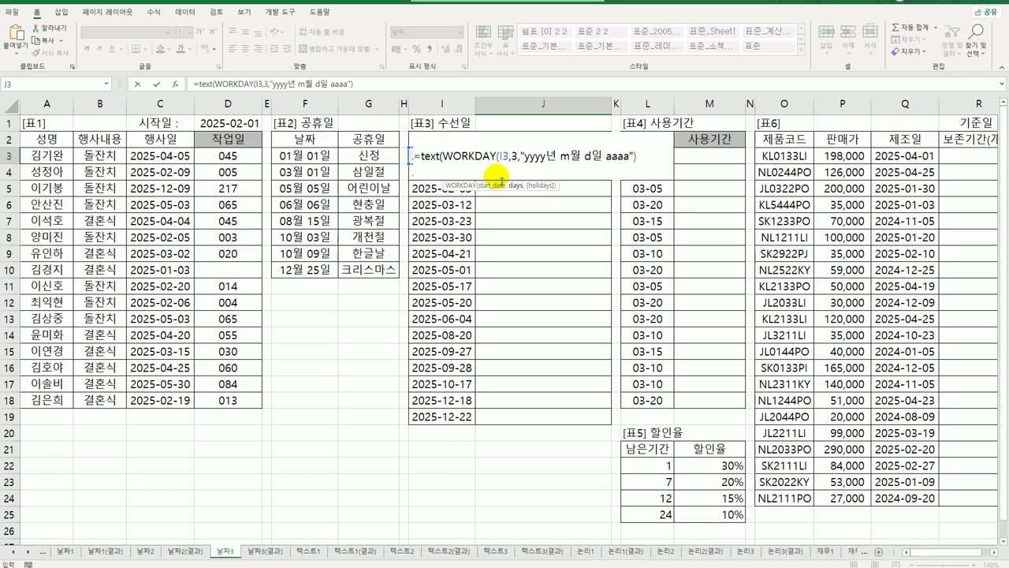
text(,)
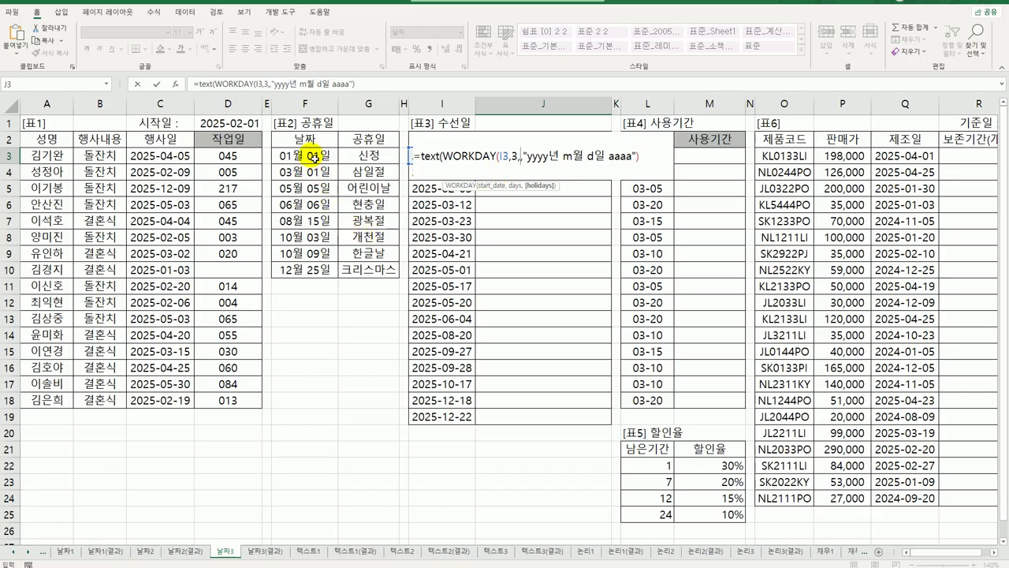
drag(311, 153, 320, 268)
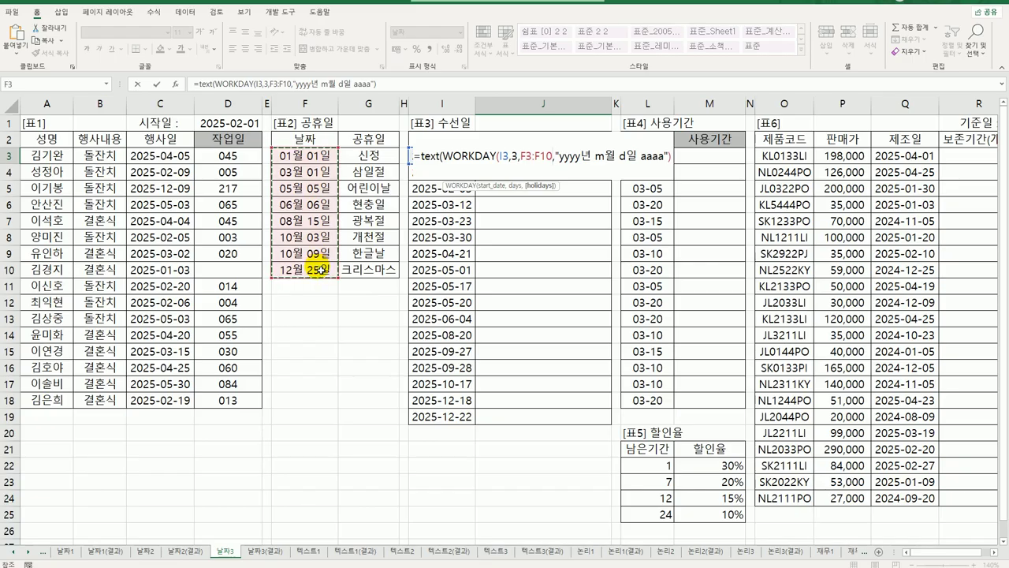
key(F4)
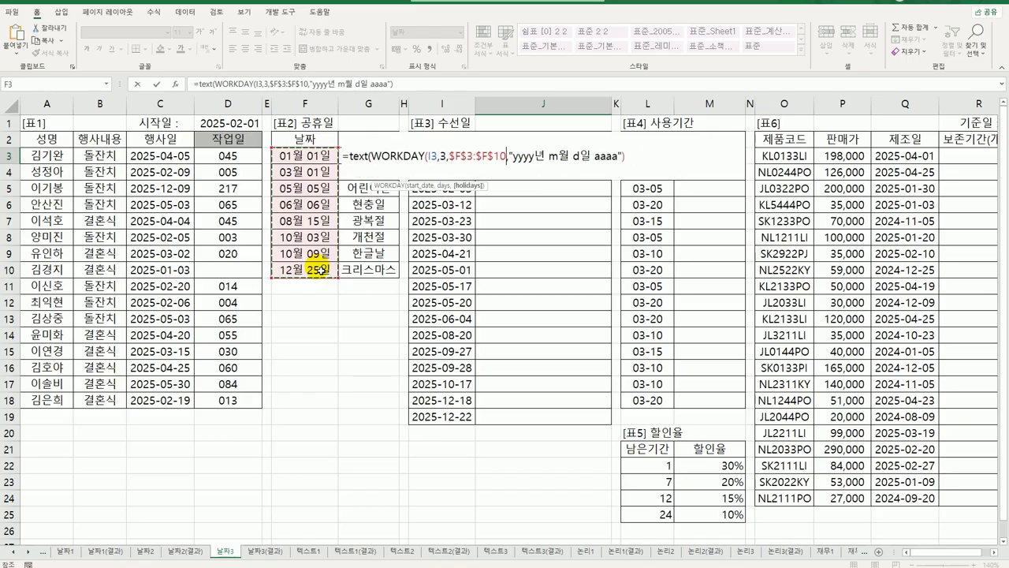
text())
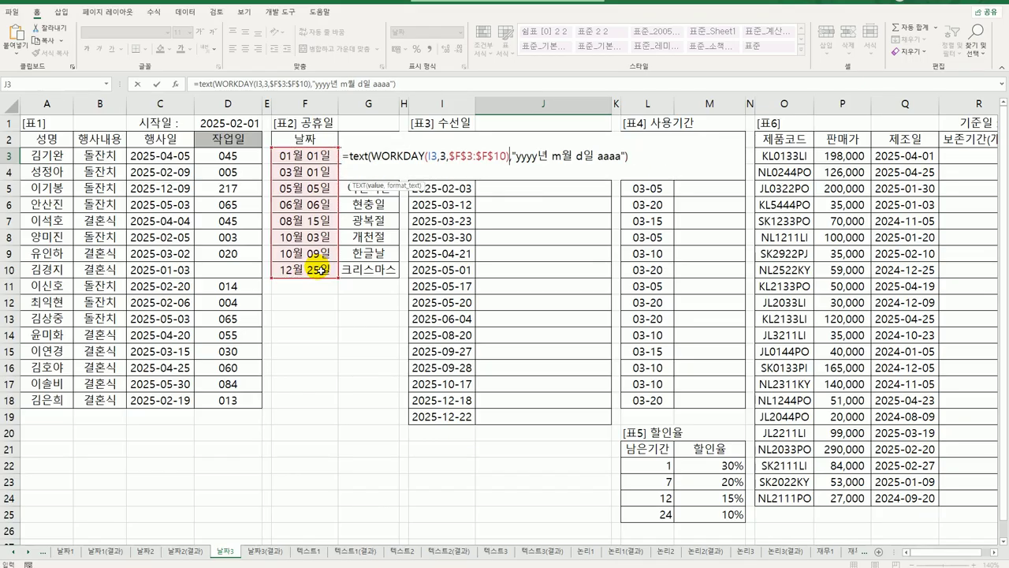
key(Return)
- Fill the 수선일 formula from J3 down to J19 and check it against the 판매일 and holiday dates
click(516, 156)
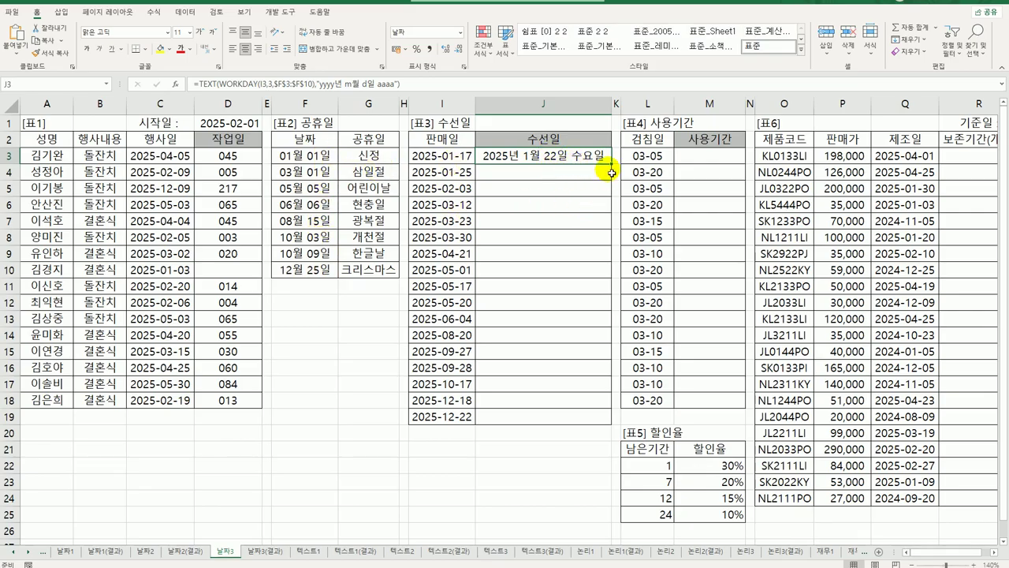
drag(611, 163, 588, 415)
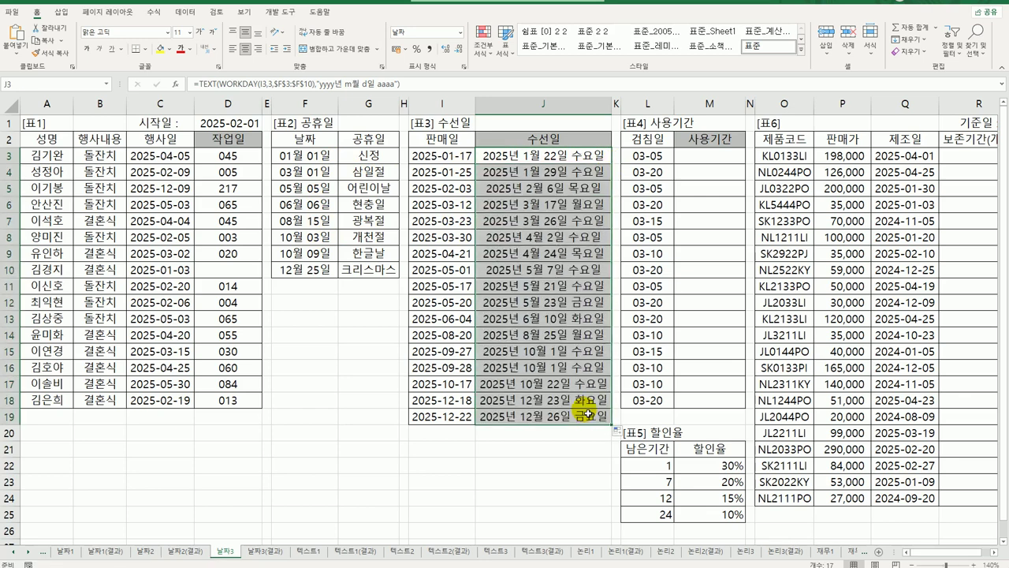
click(464, 155)
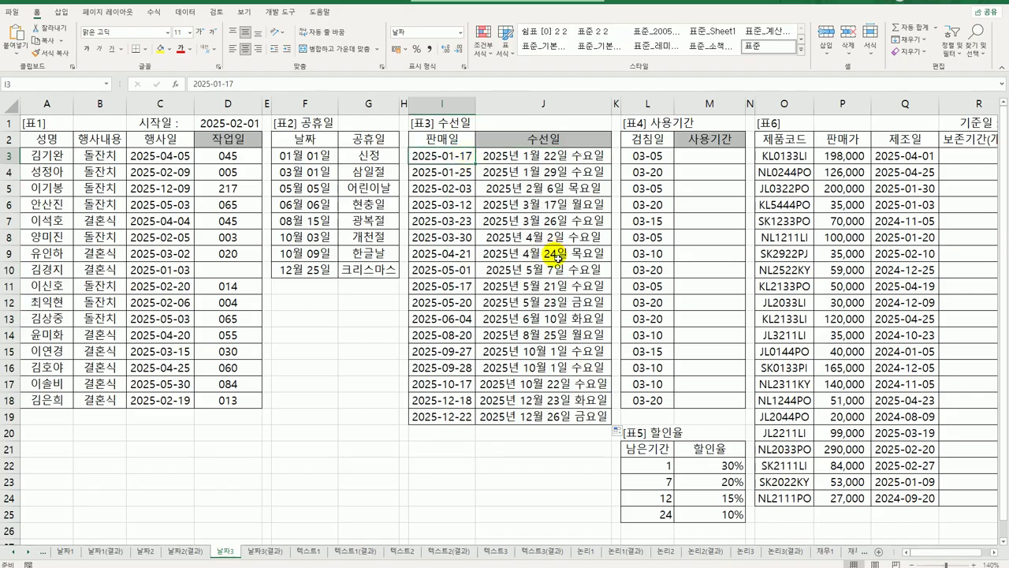
click(561, 159)
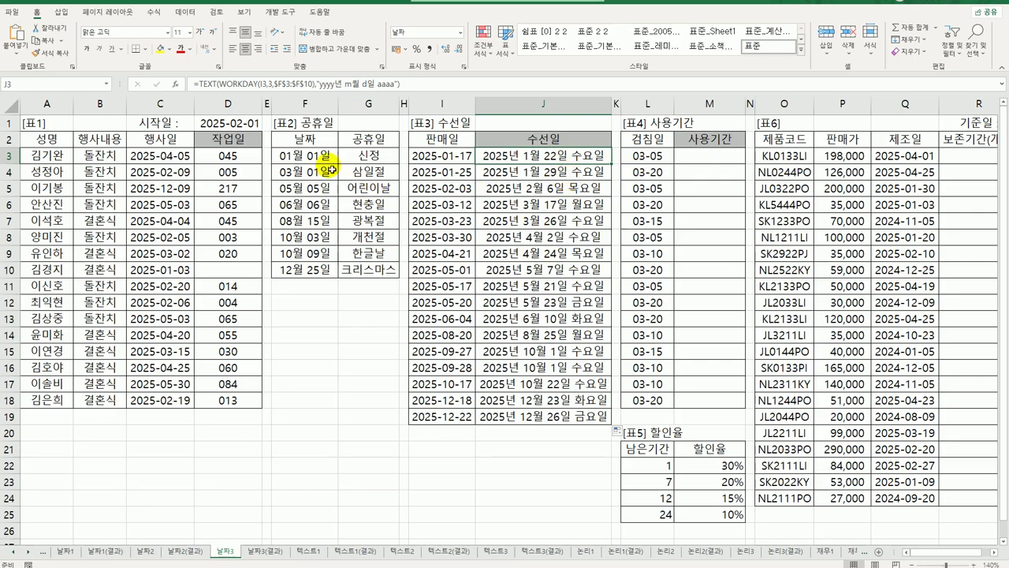
drag(316, 155, 306, 272)
click(543, 193)
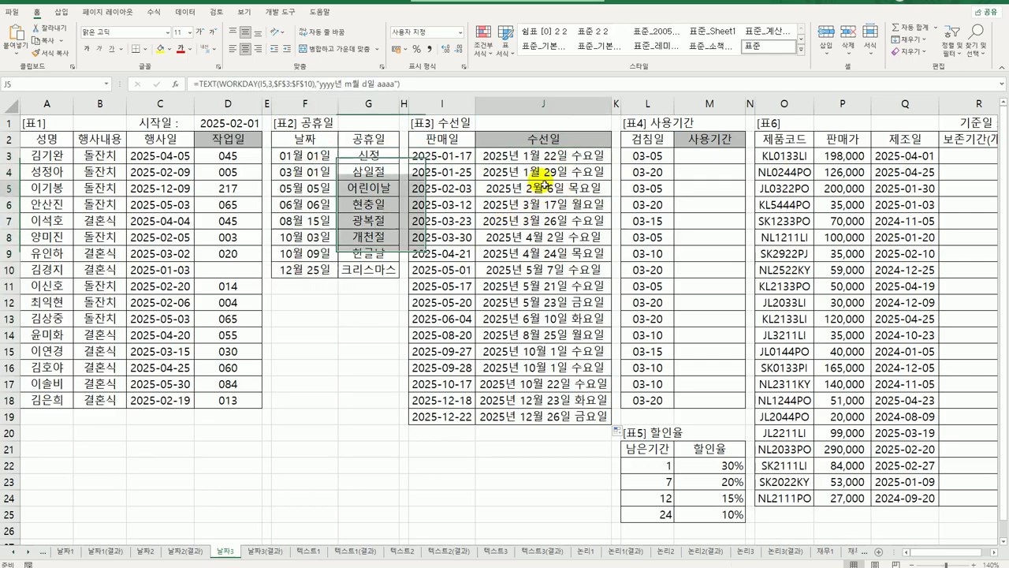
click(552, 155)
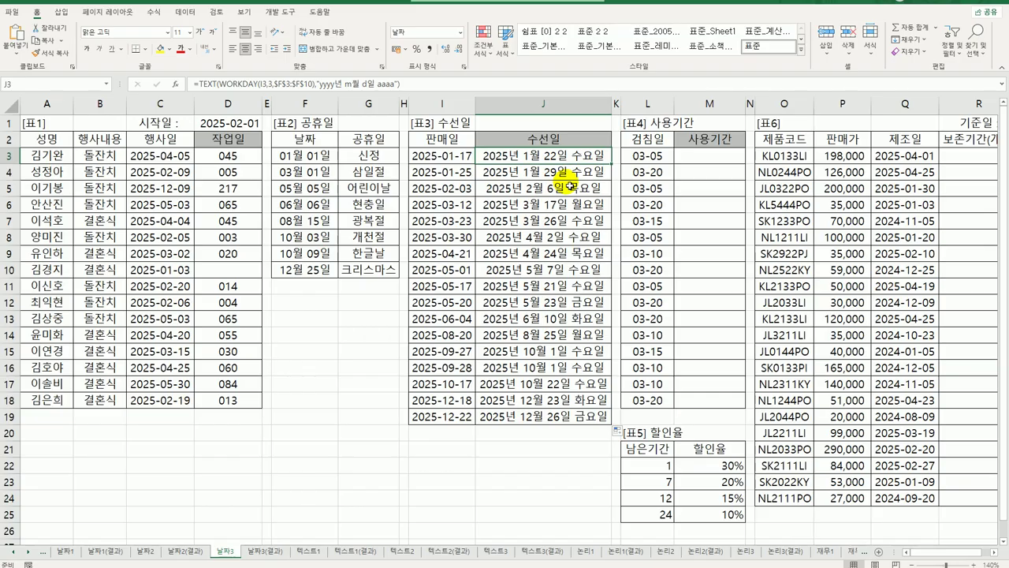
click(735, 160)
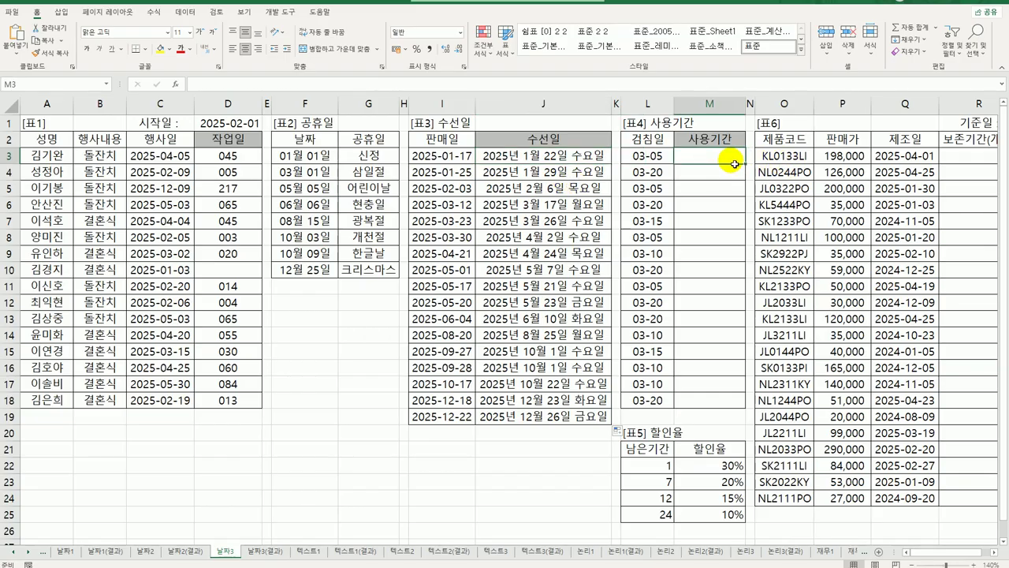
click(650, 153)
click(702, 169)
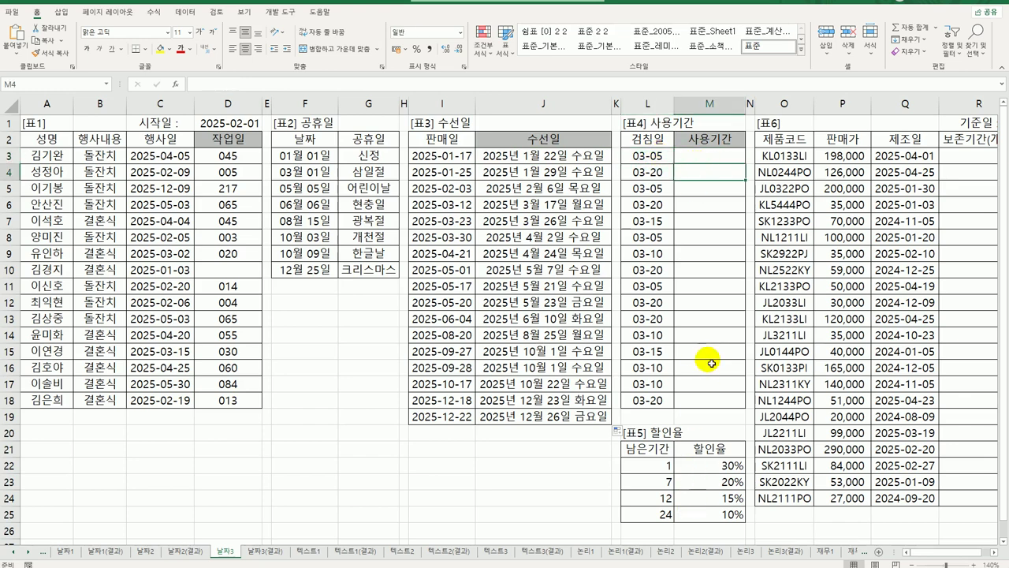
drag(709, 156, 692, 403)
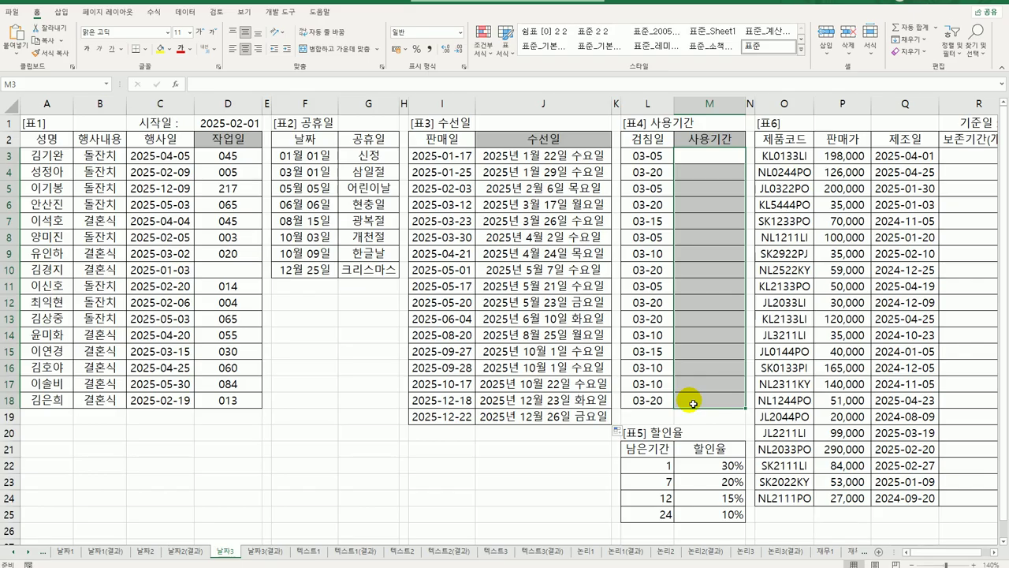
- Enter =EDATE(L3,1) in M3 to get the date one month after the 검침일
click(718, 164)
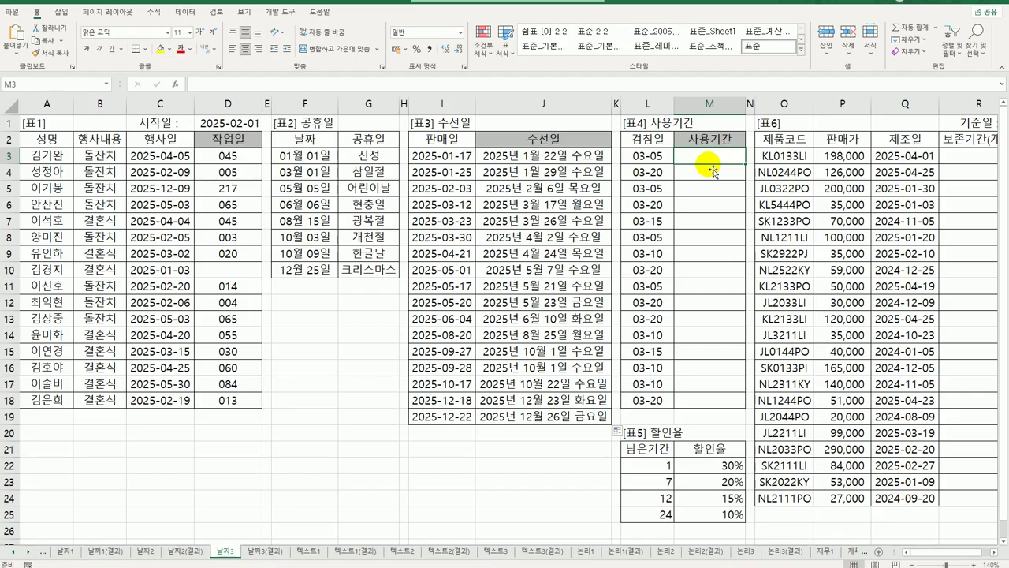
text(=EDATE()
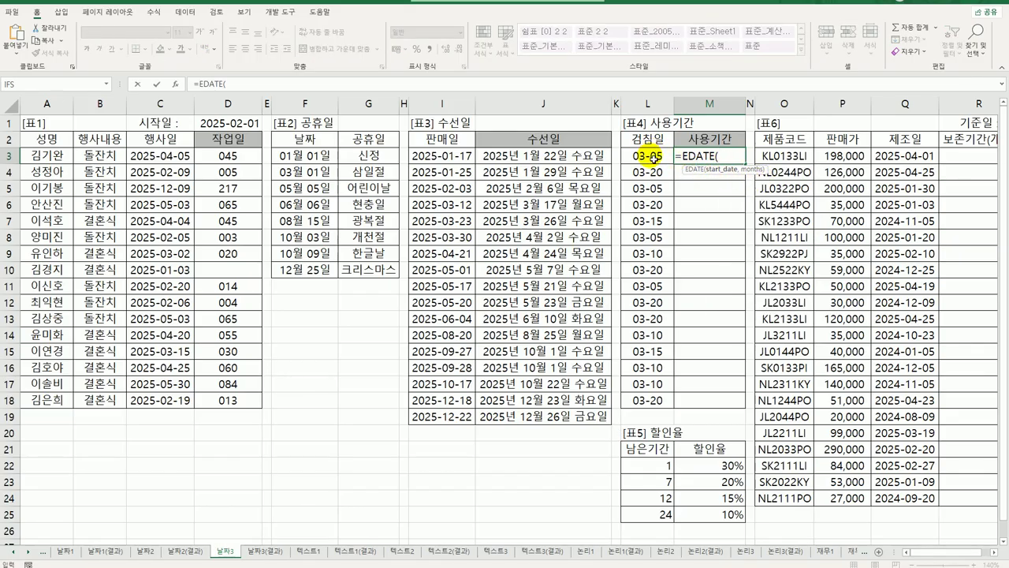
click(653, 157)
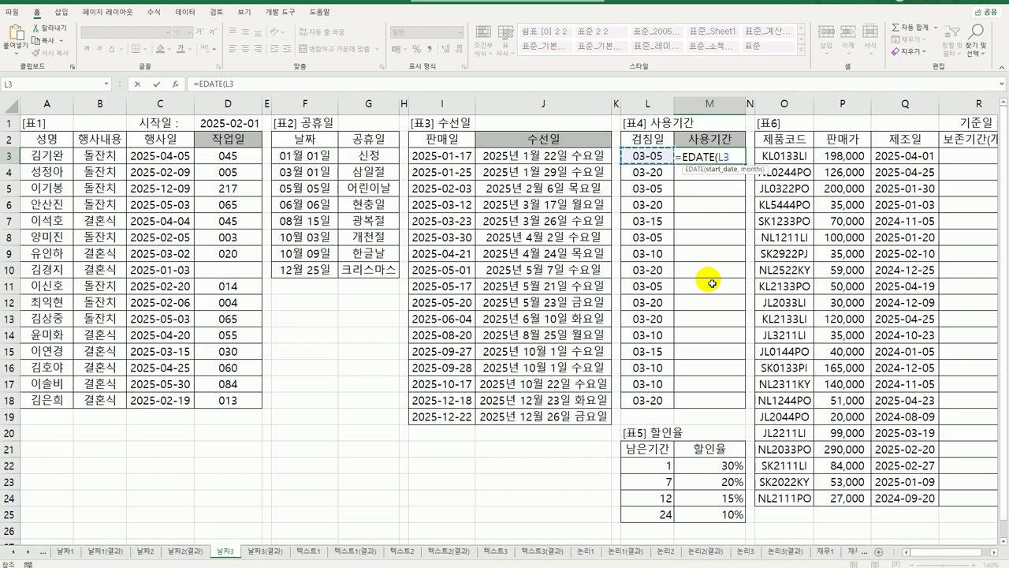
text(,1)
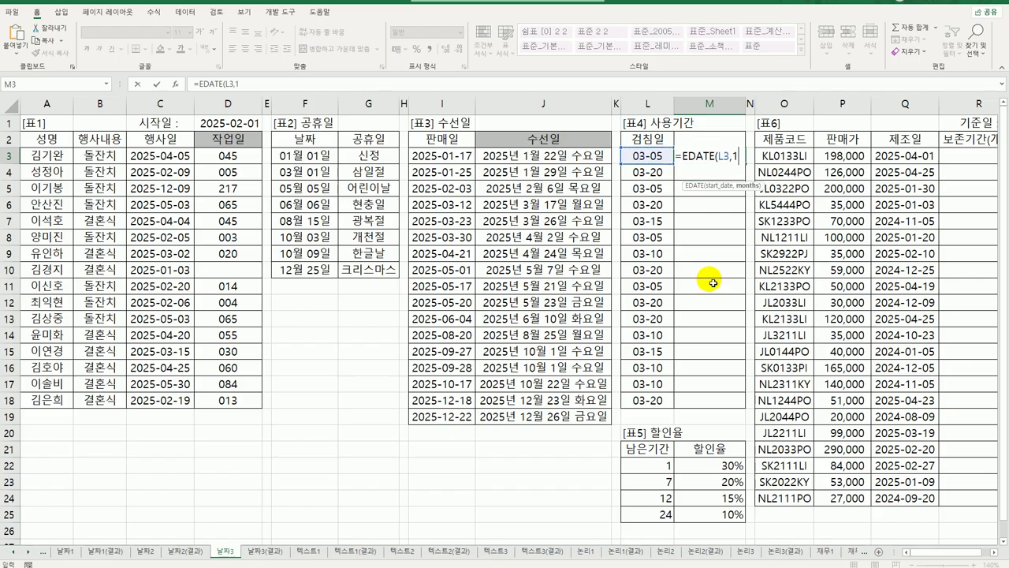
key(Return)
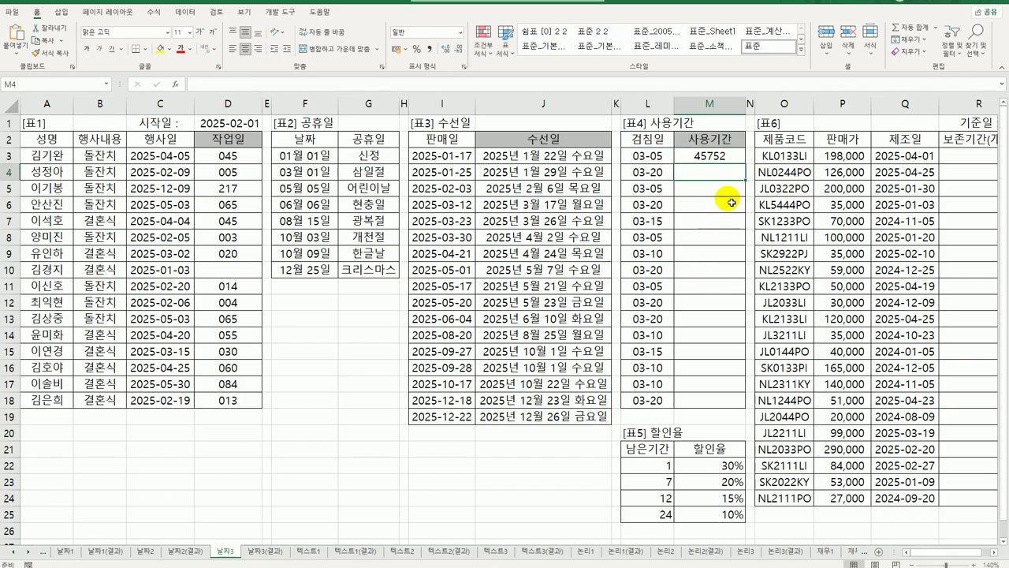
- Preview M3's EDATE result as a short date (간단한 날짜) among the number formats without applying it
click(721, 157)
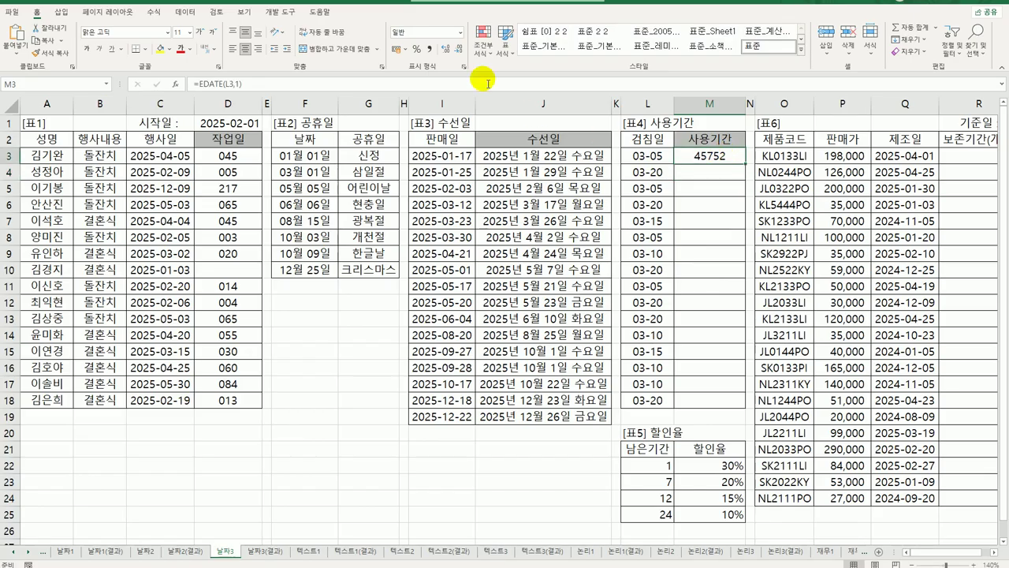
click(462, 36)
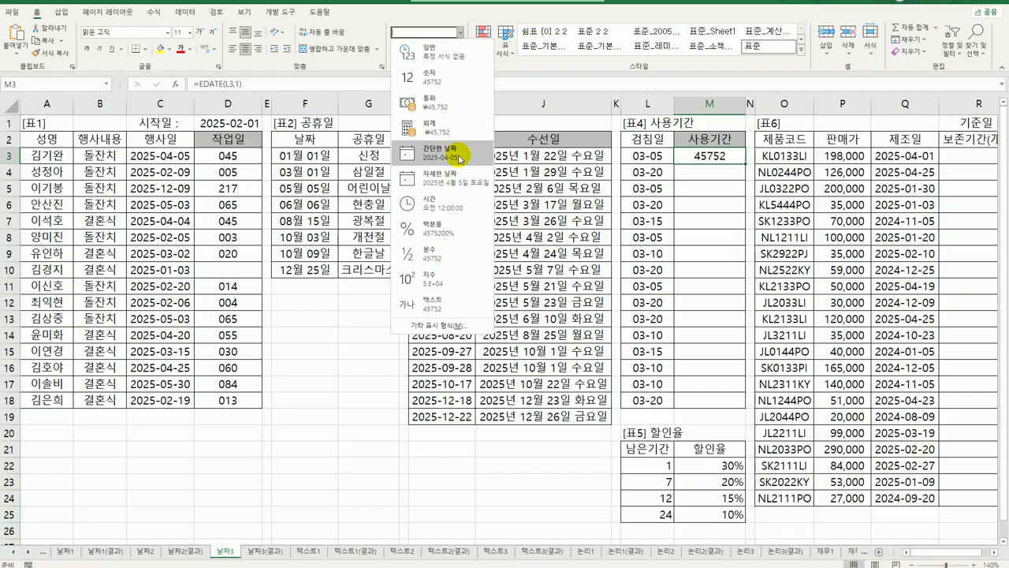
click(721, 162)
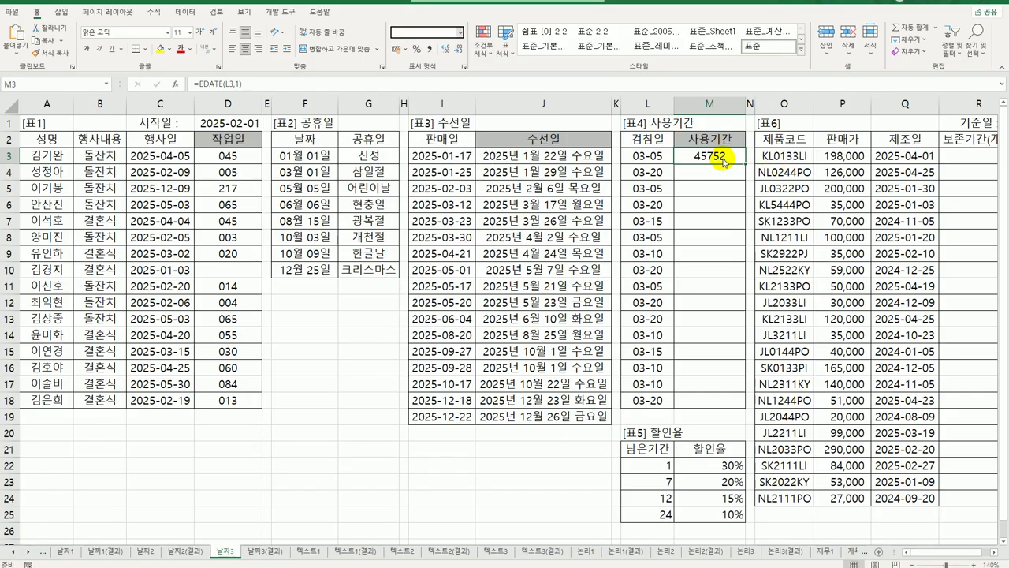
- Wrap M3's EDATE formula in TEXT with the "mm/dd" format, giving =TEXT(EDATE(L3,1),"mm/dd")
right_click(725, 158)
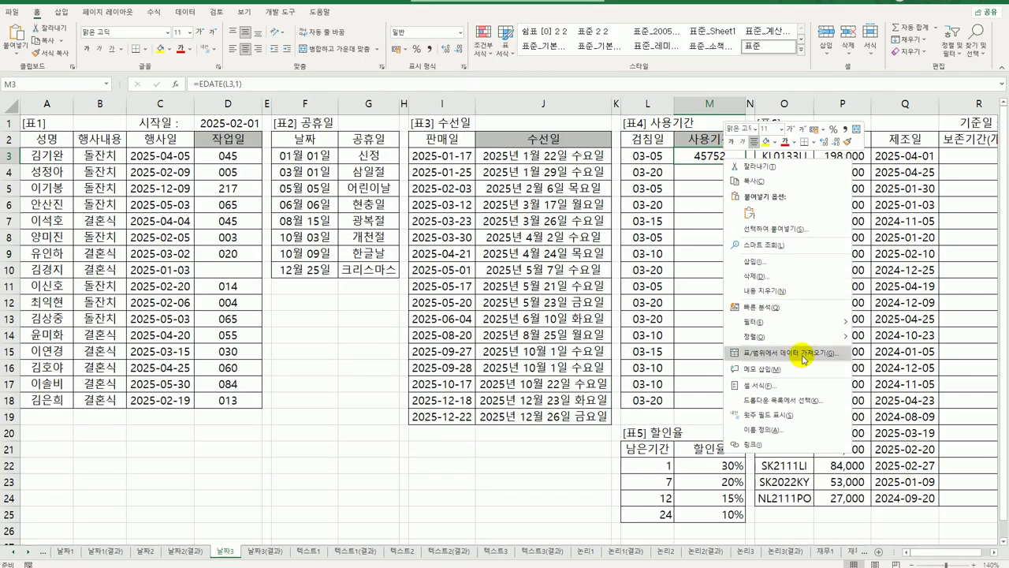
click(712, 158)
double_click(712, 158)
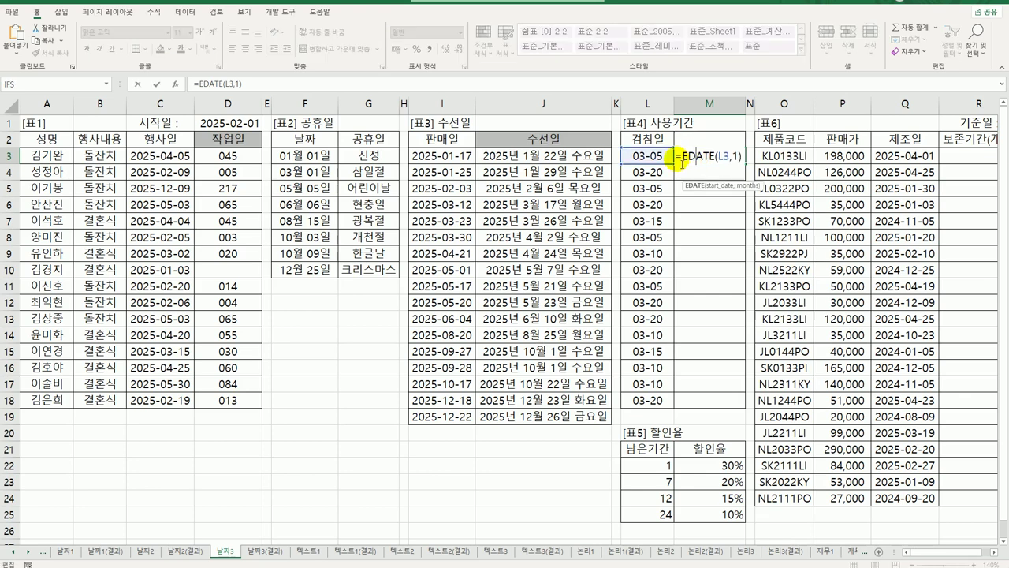
text(TEXT()
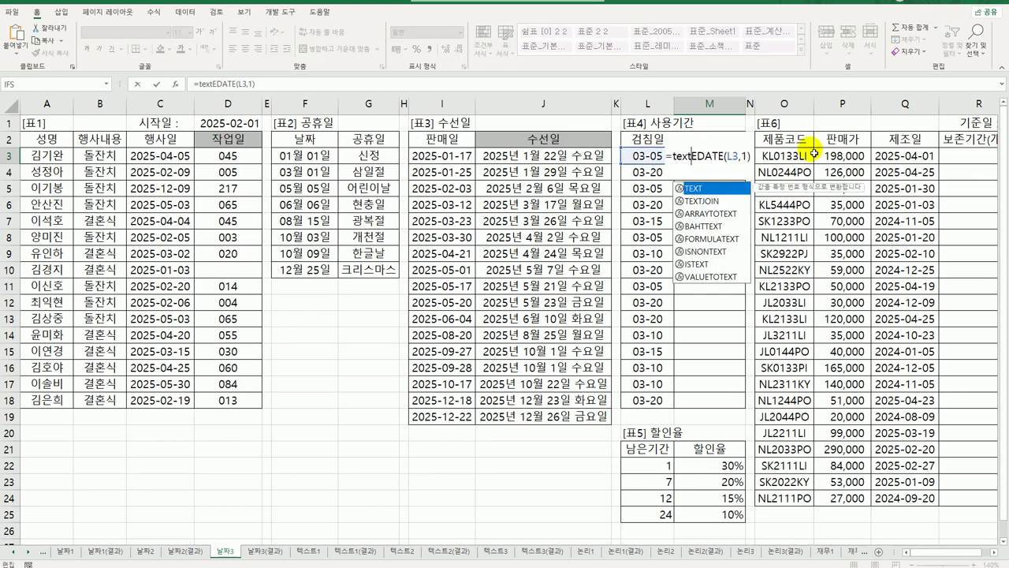
key(End)
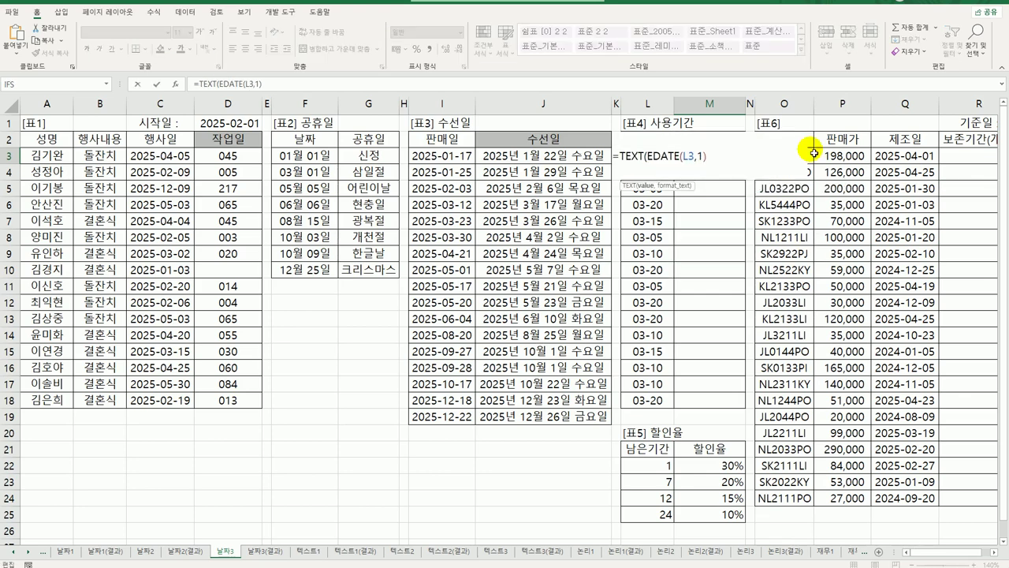
text(,"mm/dd")
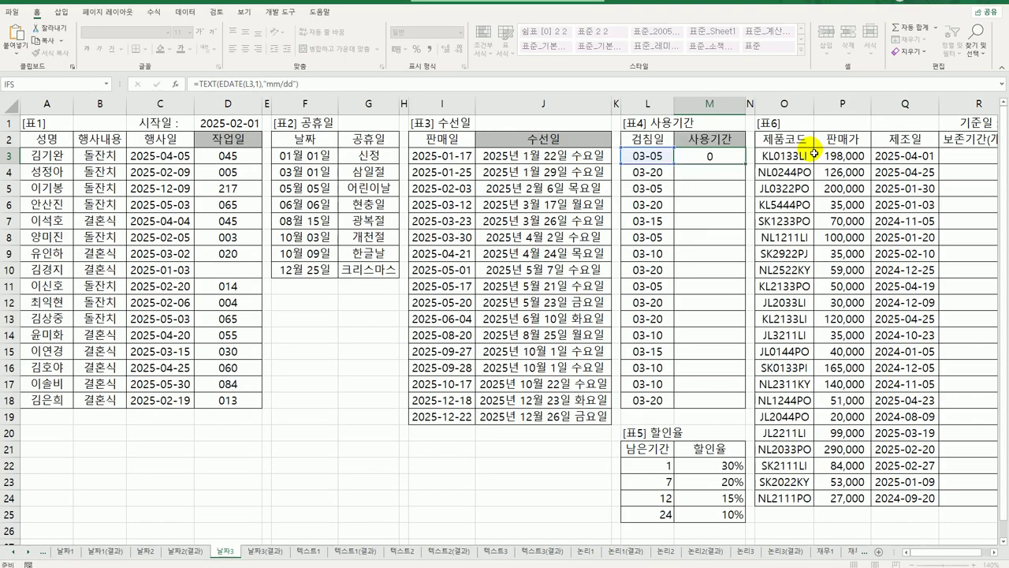
key(ctrl+Return)
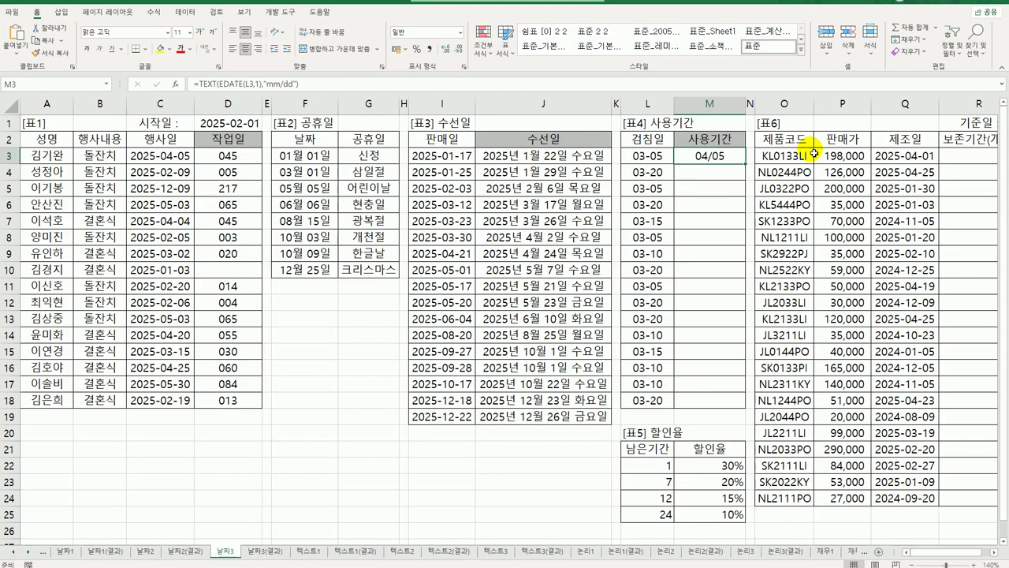
- Change the months argument of EDATE in M3 to -1 to get the date one month before the 검침일
double_click(695, 156)
click(708, 158)
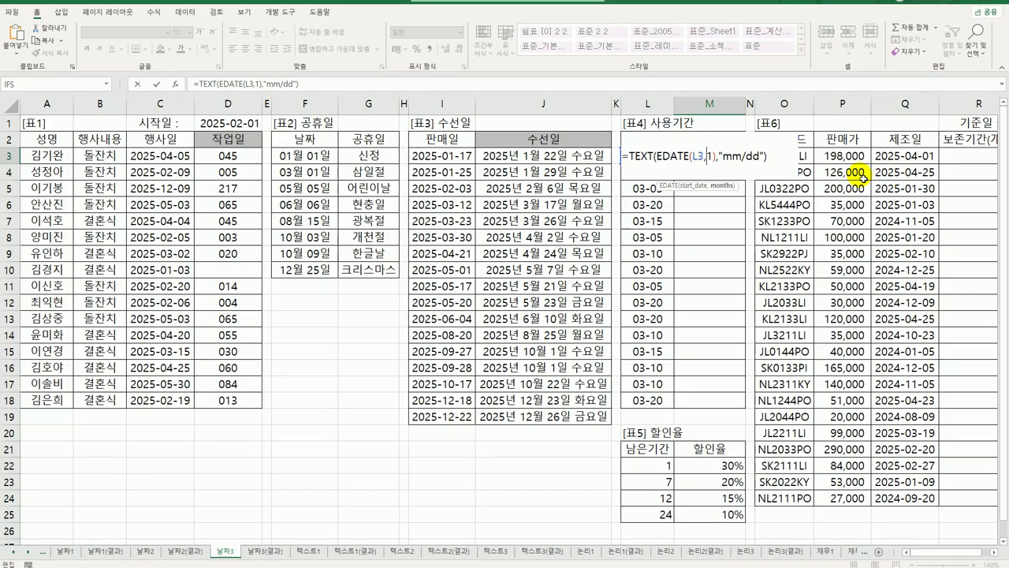
text(-)
key(Return)
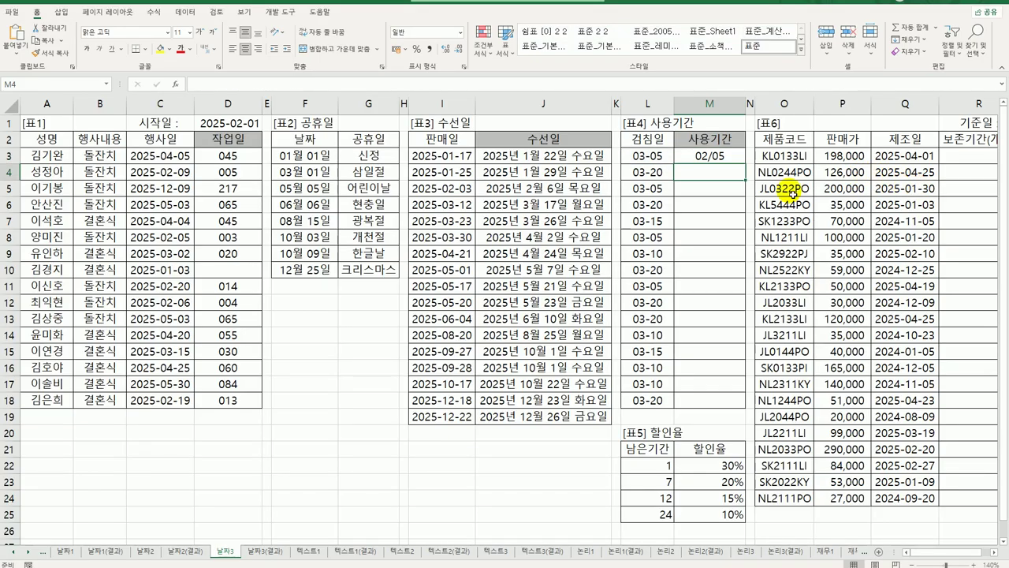
- Add +1 after EDATE(L3,-1) inside M3's TEXT formula to move the start date one day forward
click(721, 160)
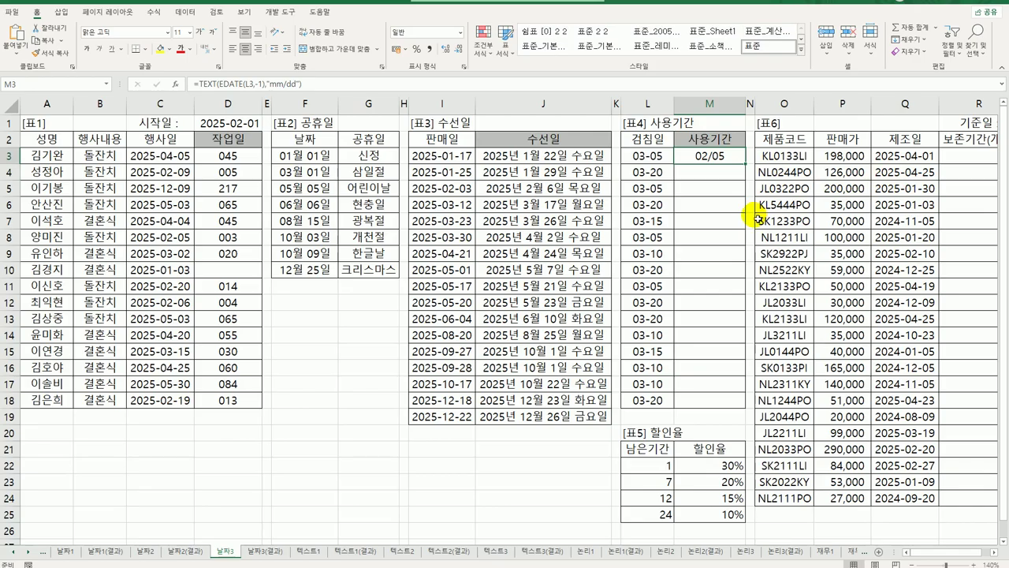
double_click(718, 160)
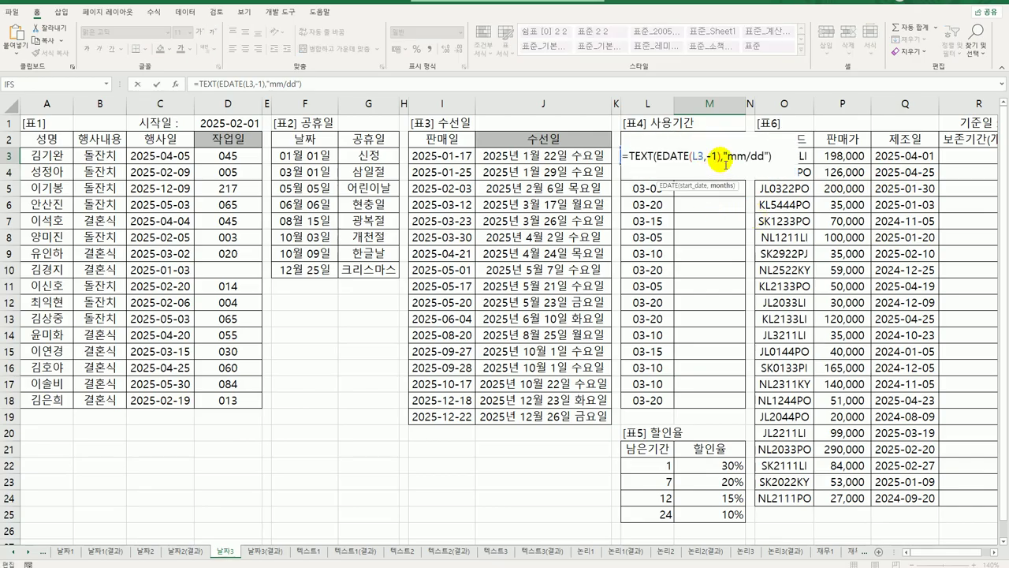
key(Right)
key(Right)
text(+)
key(ctrl+Return)
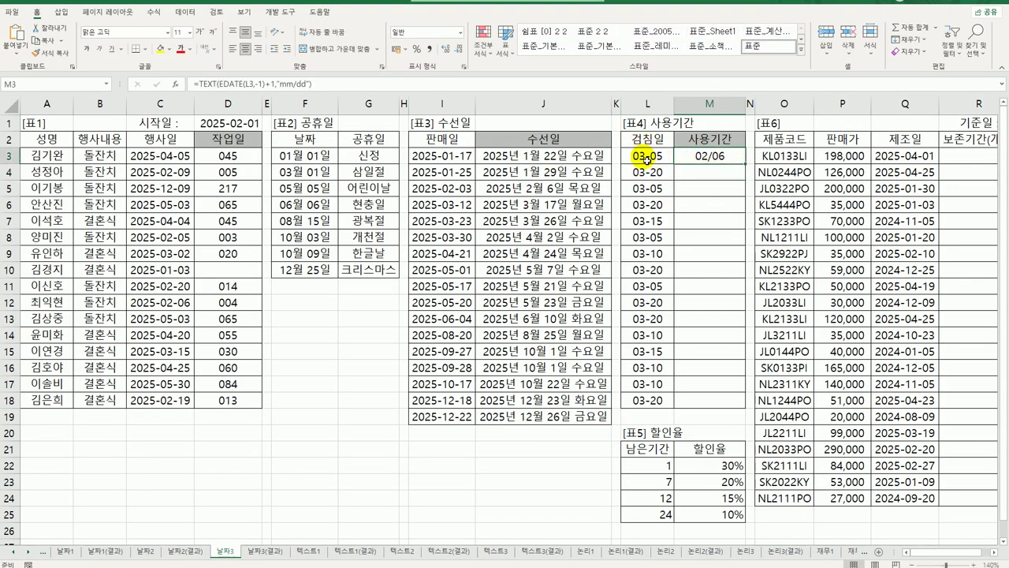
- Append &"~"&TEXT(L3,"mm/dd") to M3's formula and fill the 사용기간 column down to M18
double_click(720, 157)
key(End)
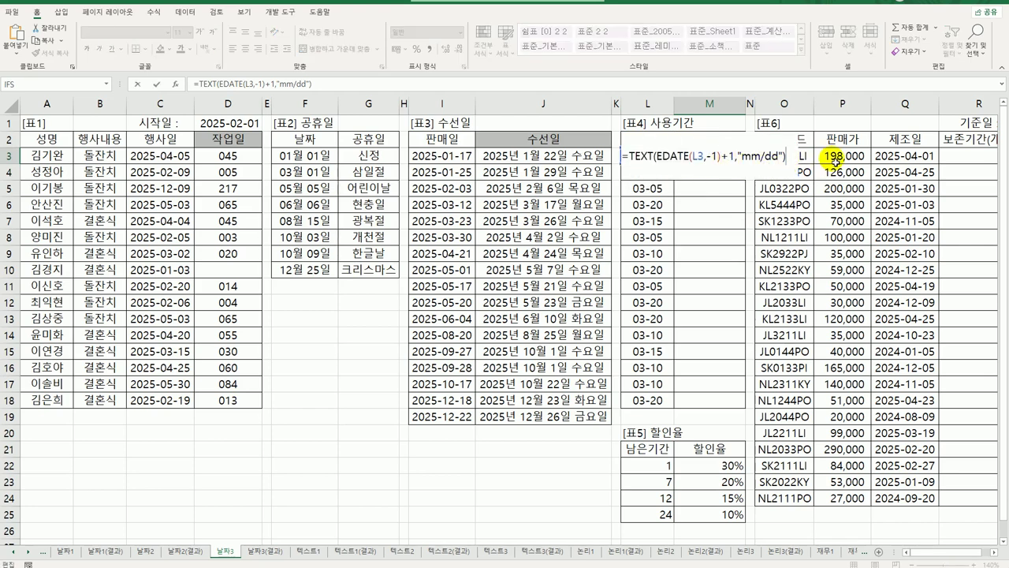
text(&")
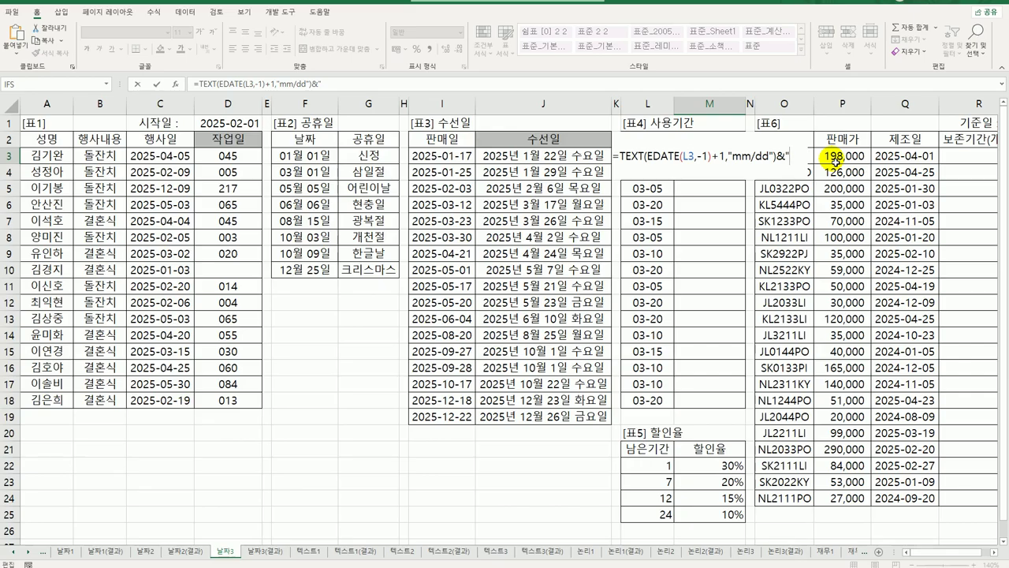
text(~"&)
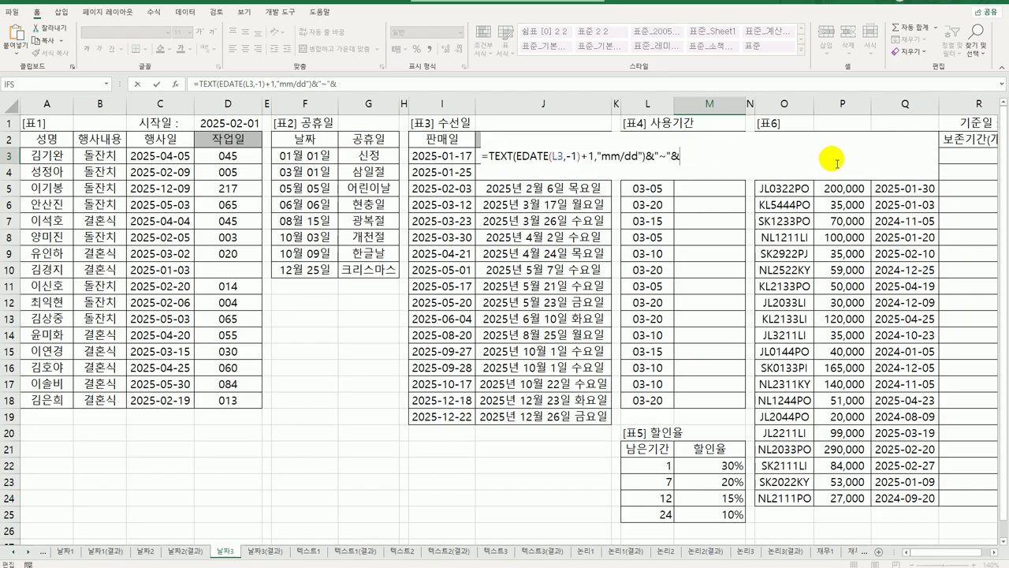
text(text)
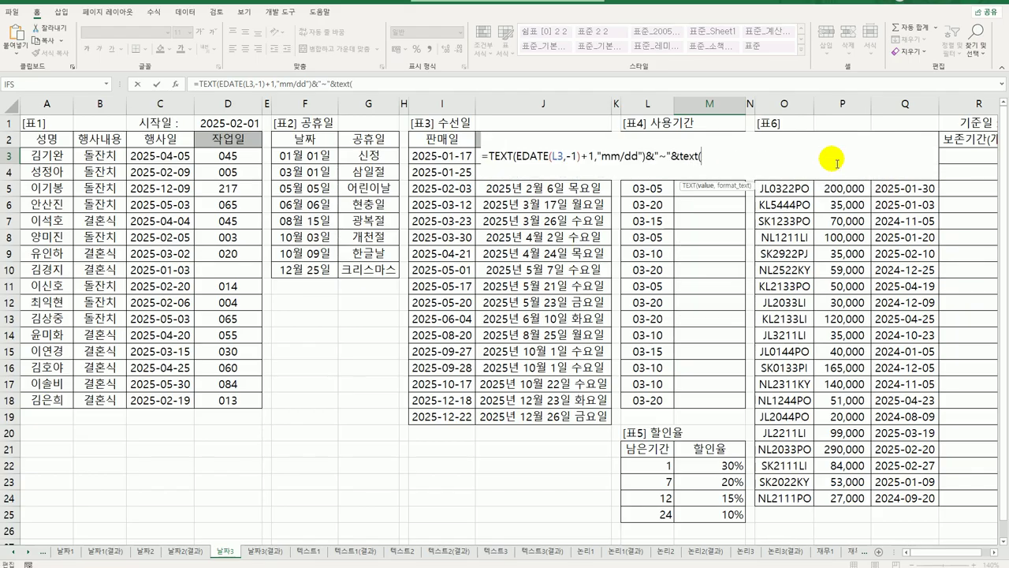
text(()
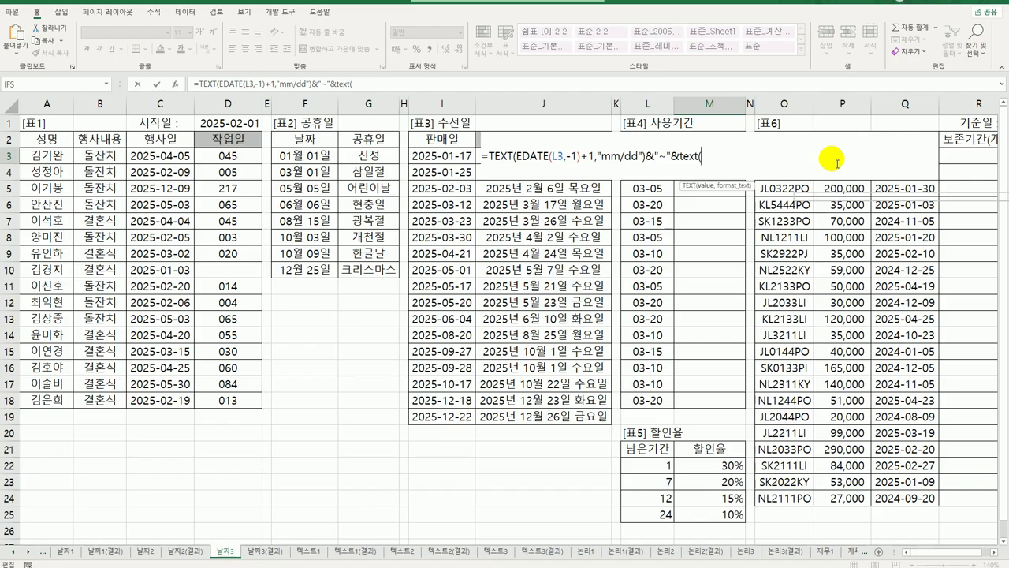
text(l3,)
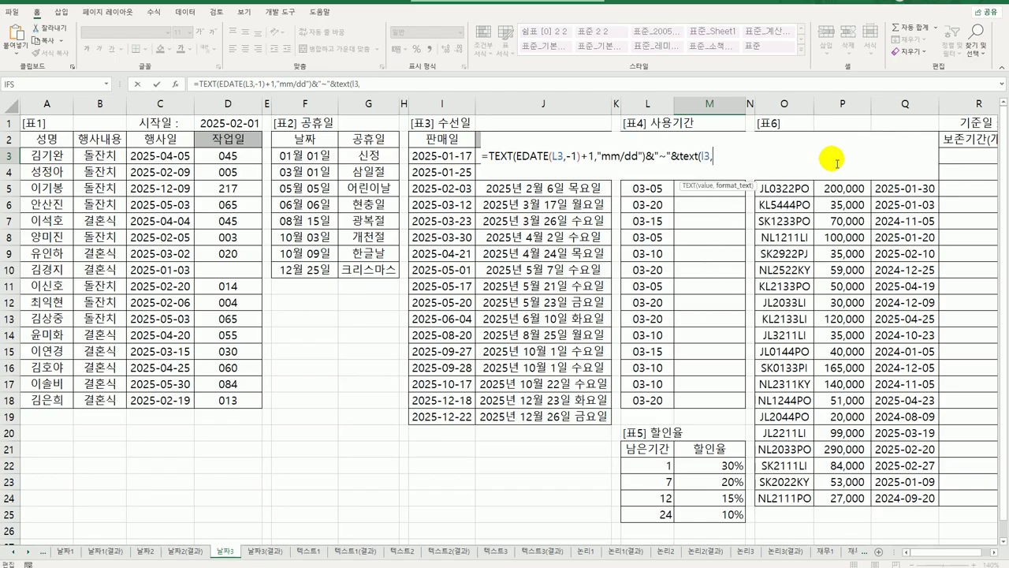
text("mm/dd"))
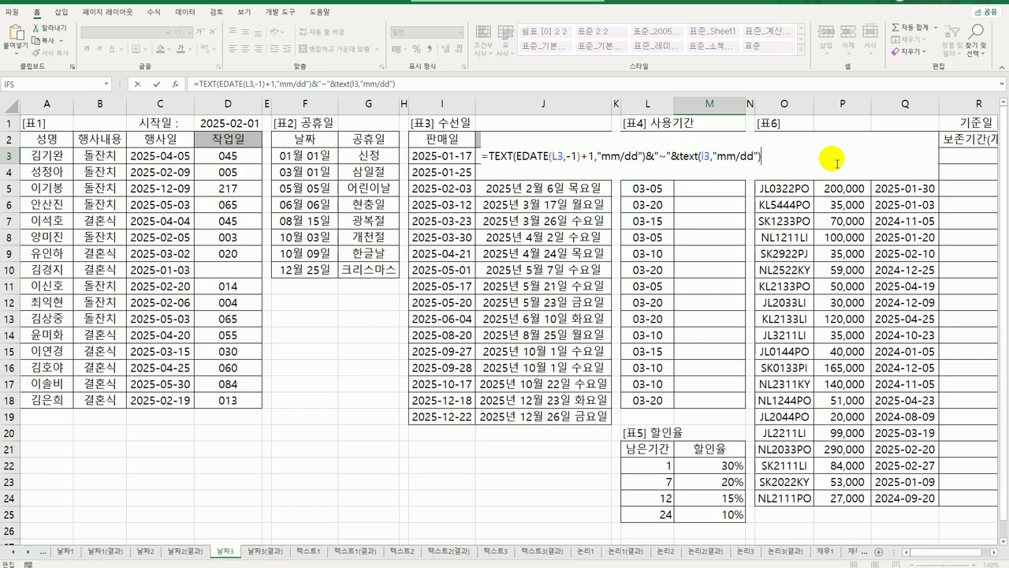
key(Return)
key(Up)
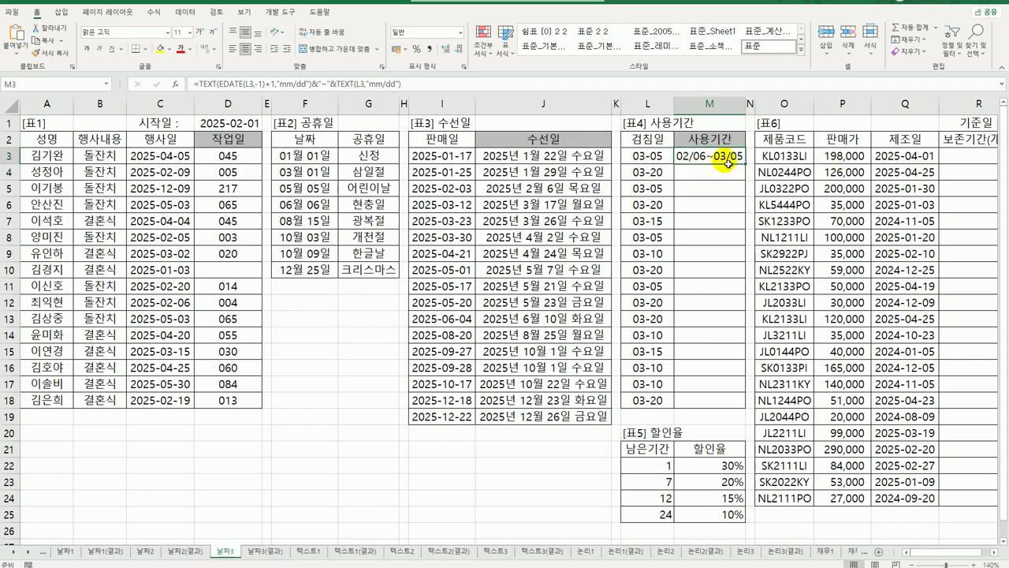
drag(729, 164, 727, 404)
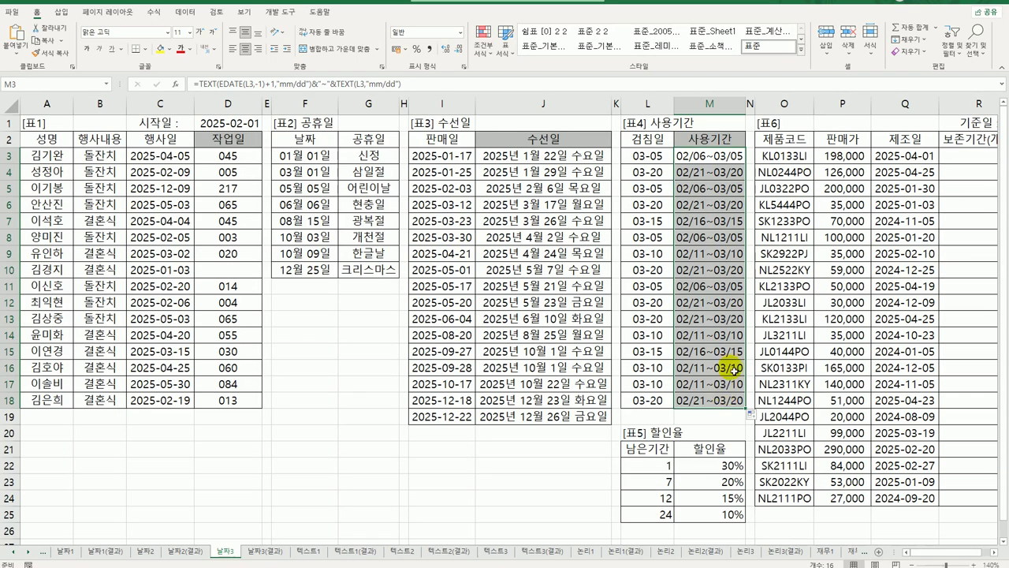
- Widen column S of 표6 to fit the 기준일 date in S1
click(967, 158)
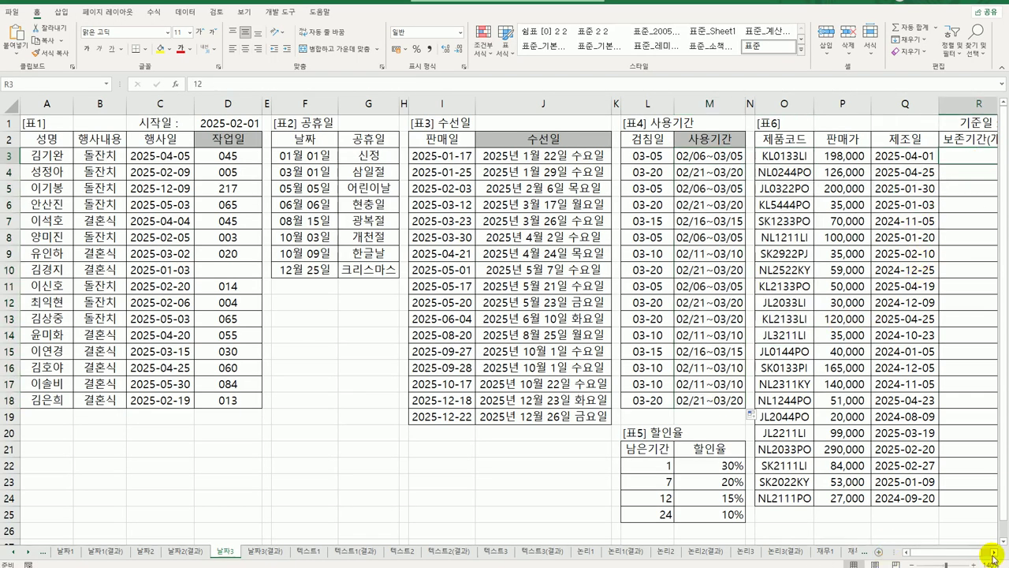
scroll(994, 551, right, 3)
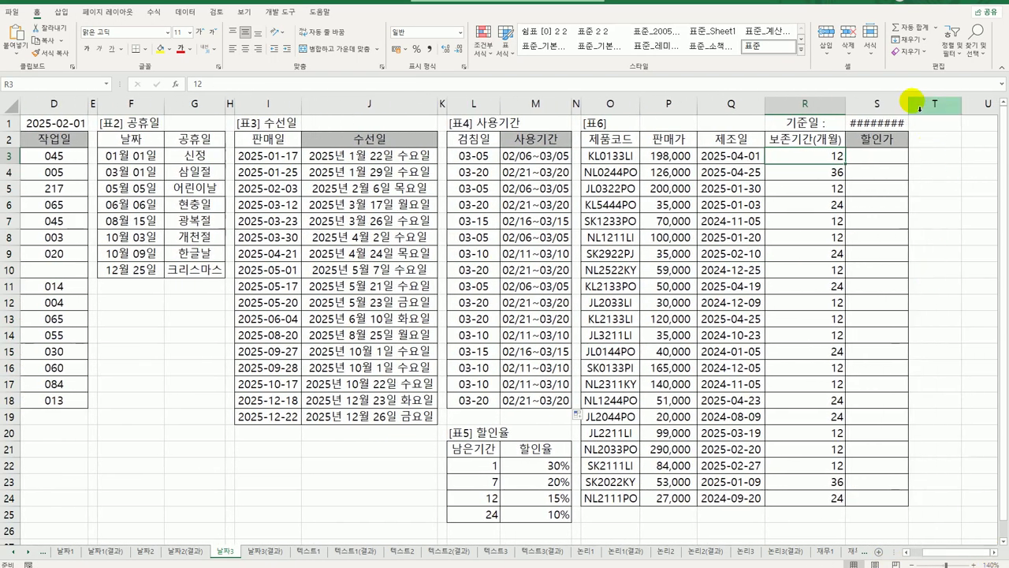
double_click(908, 103)
- Examine 표6's 판매가, 제조일, 보존기간(개월) and 할인가 columns together with the 할인율 values in 표5
click(876, 163)
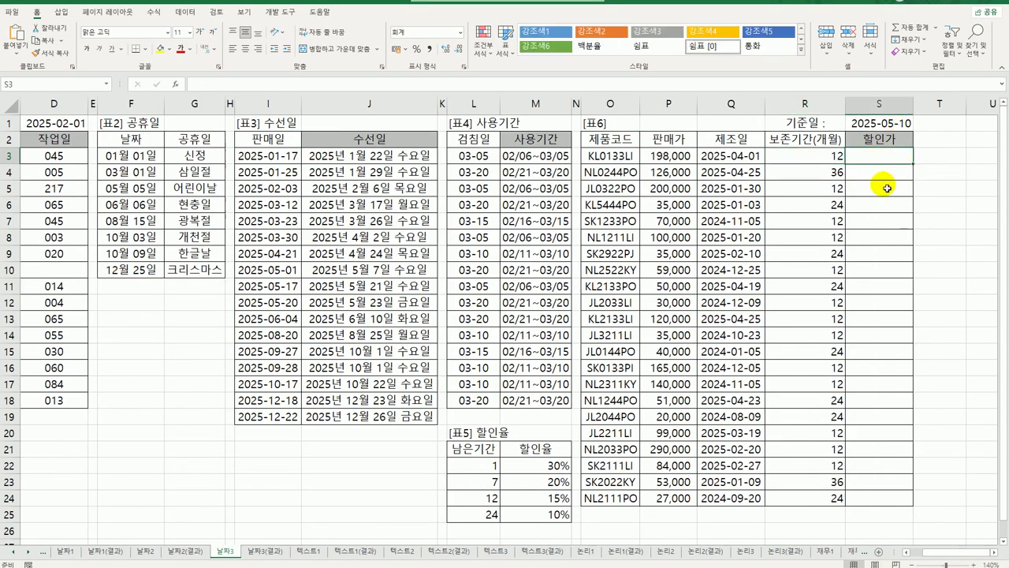
click(675, 160)
click(719, 164)
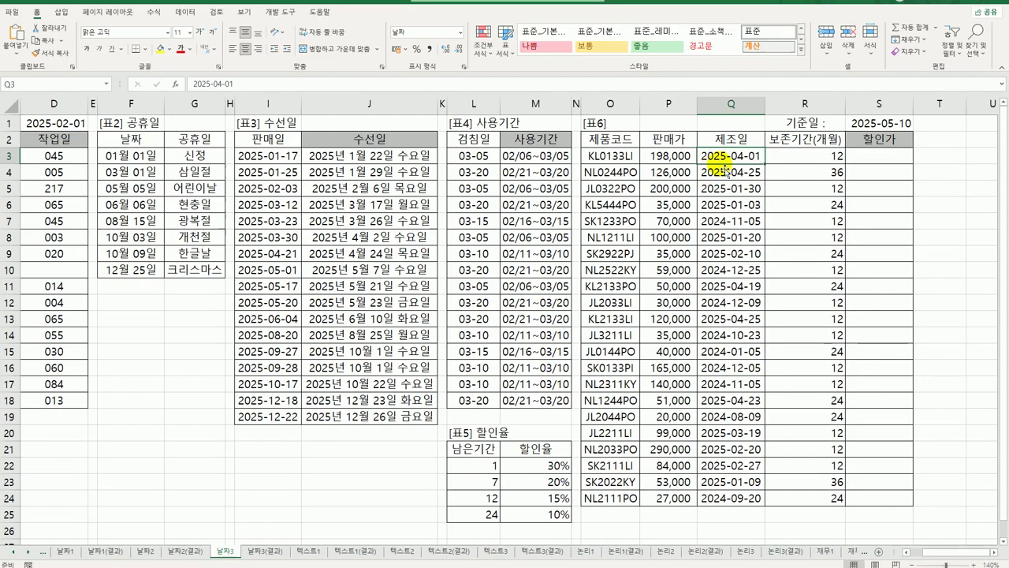
click(804, 160)
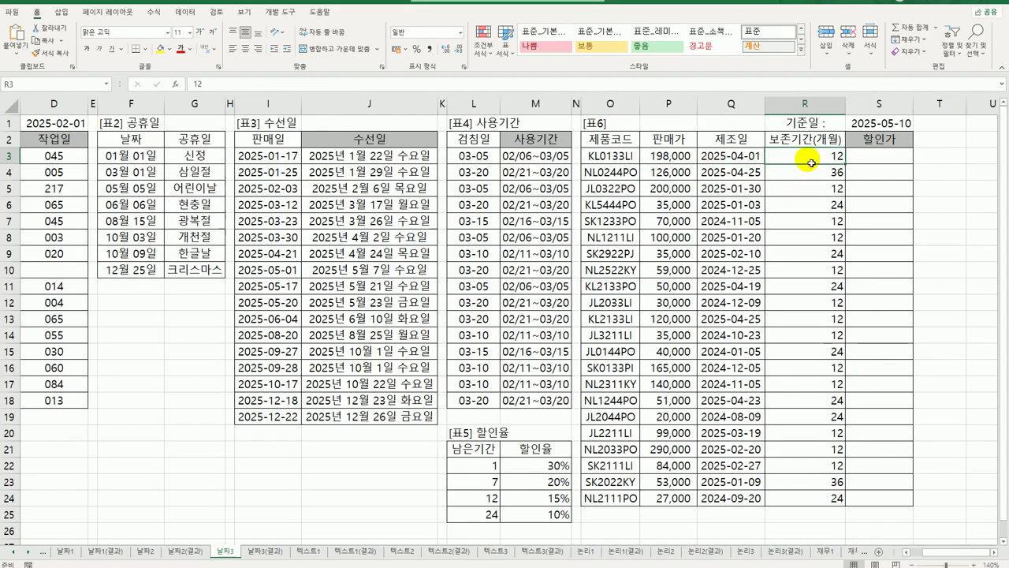
click(552, 469)
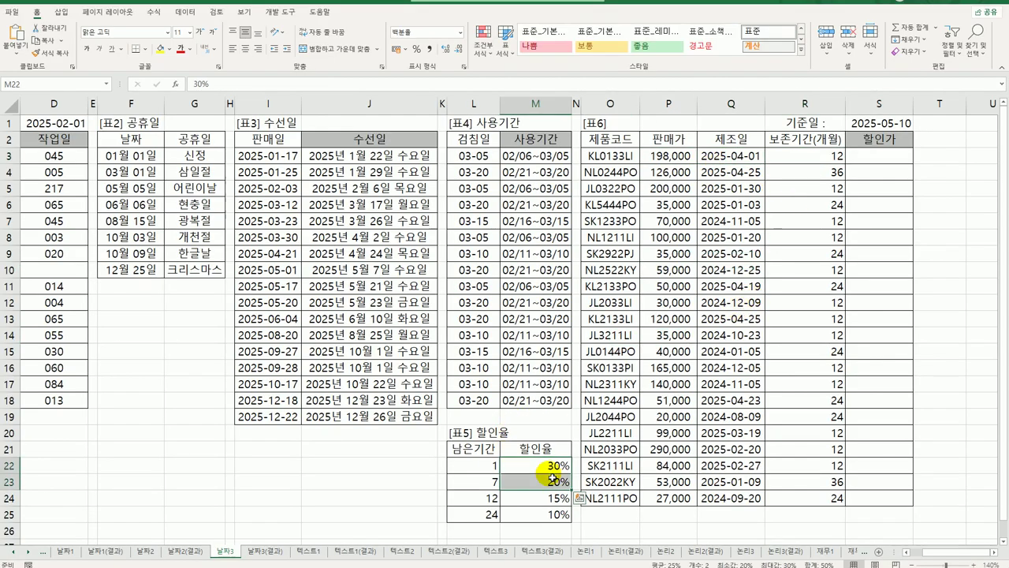
drag(885, 158, 862, 498)
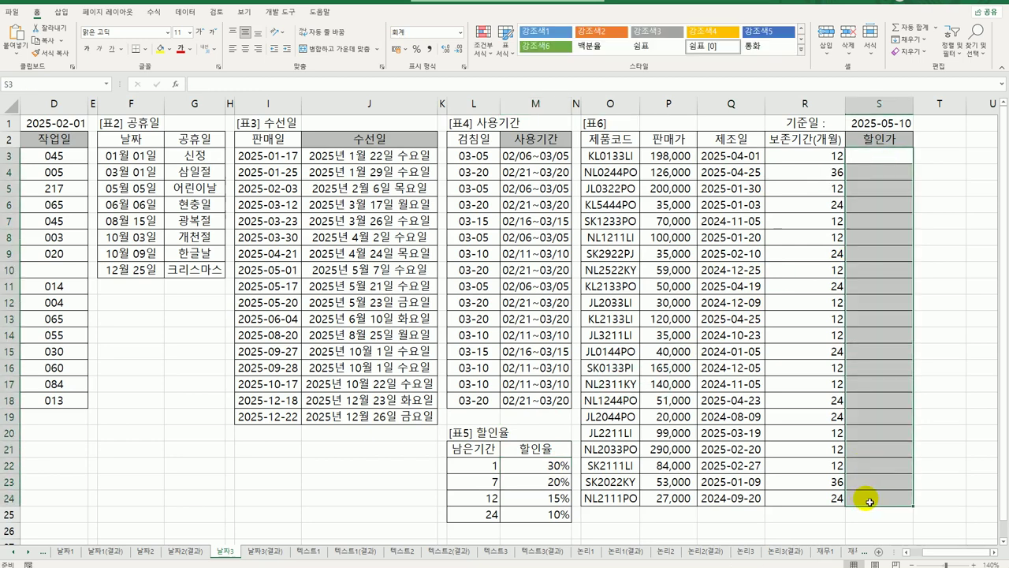
click(672, 159)
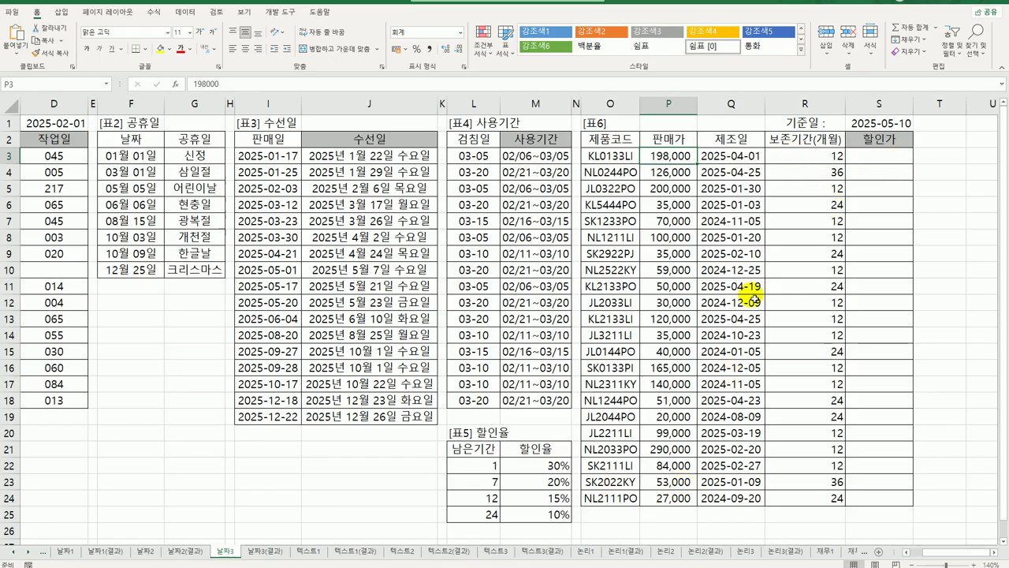
click(742, 140)
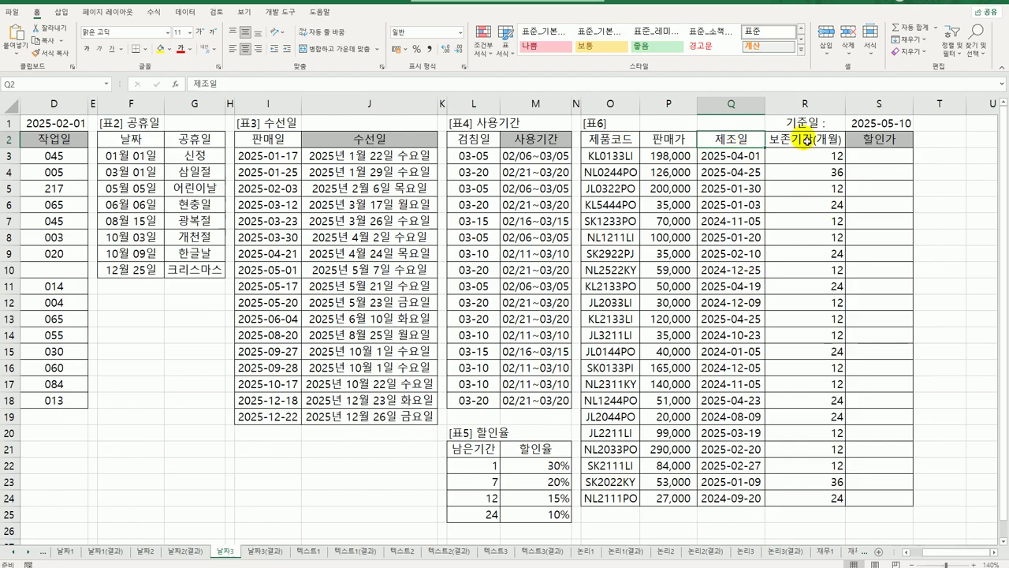
click(806, 142)
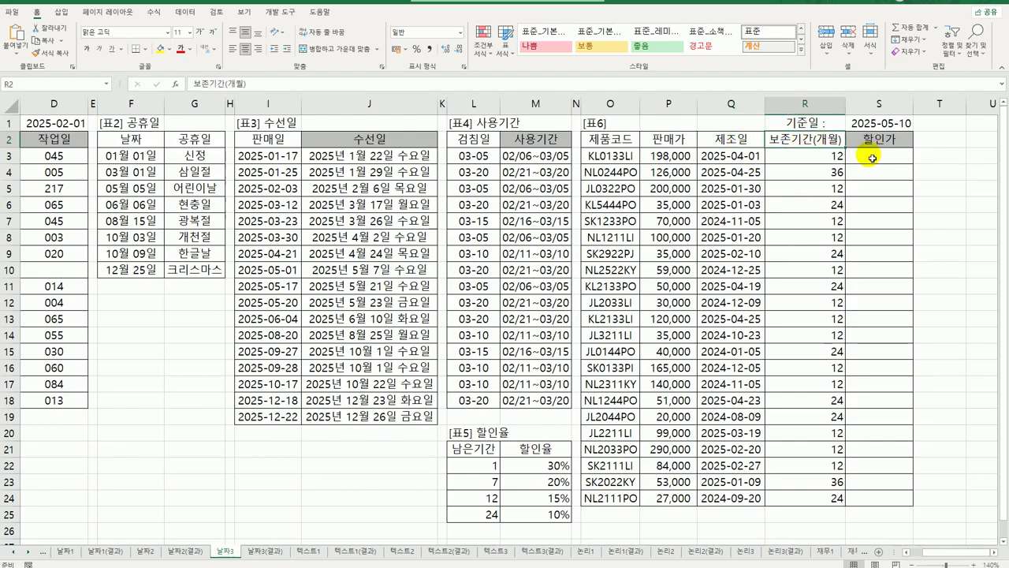
- Enter =EDATE(Q3,R3) in S3 to add the 보존기간 months to the 제조일
click(868, 155)
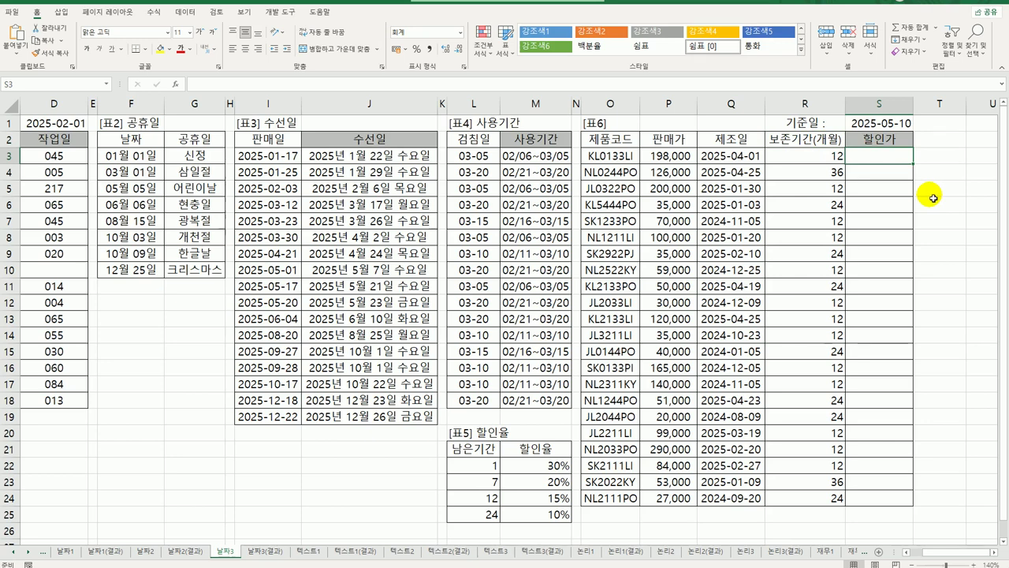
text(=)
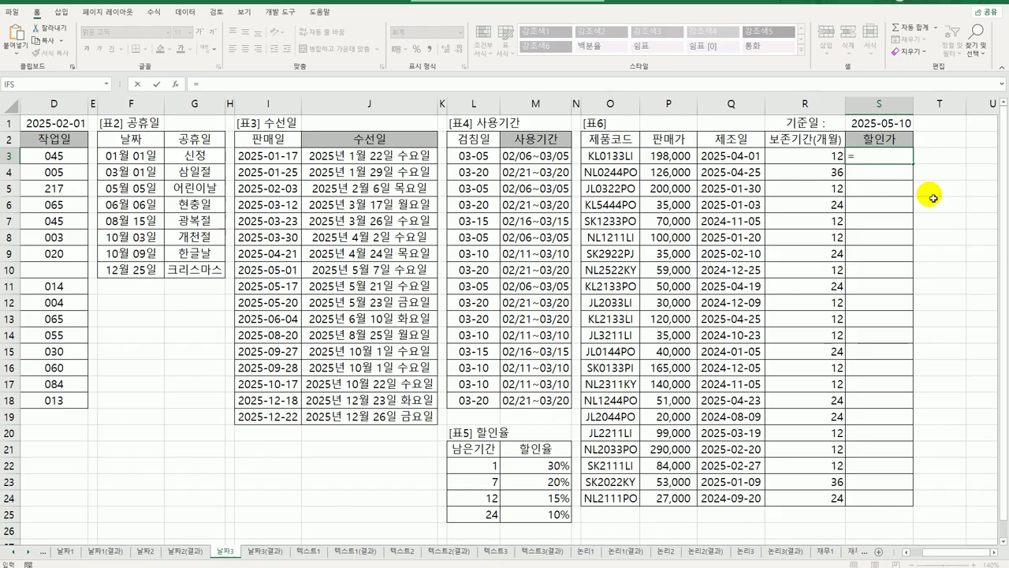
text(EDATE()
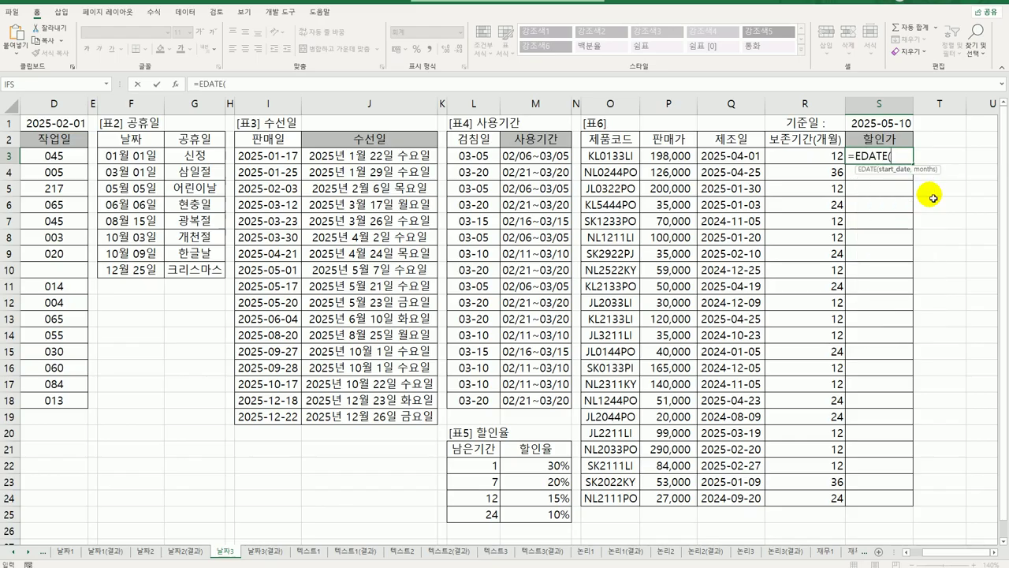
key(Left)
key(Left)
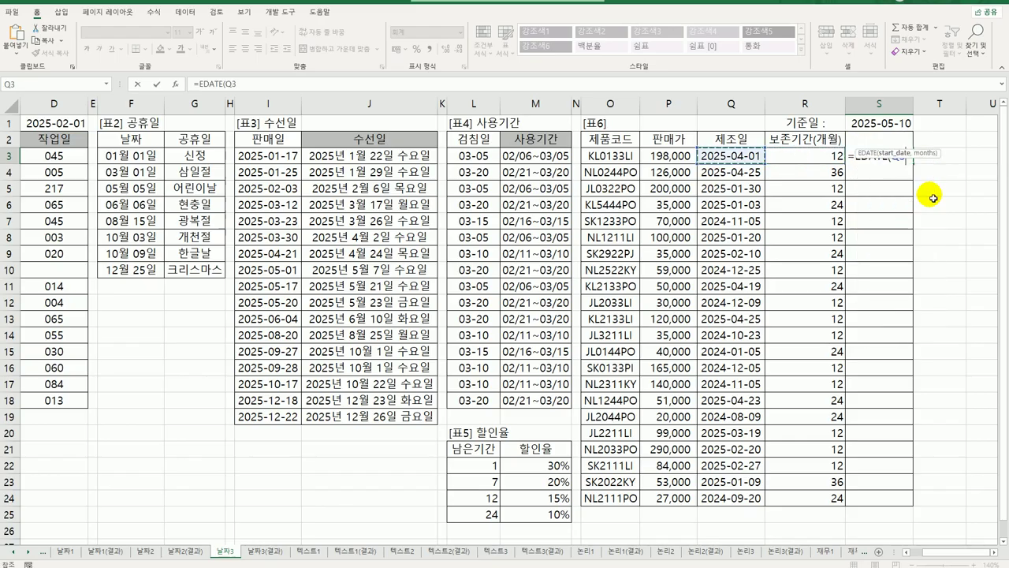
text(,)
key(Left)
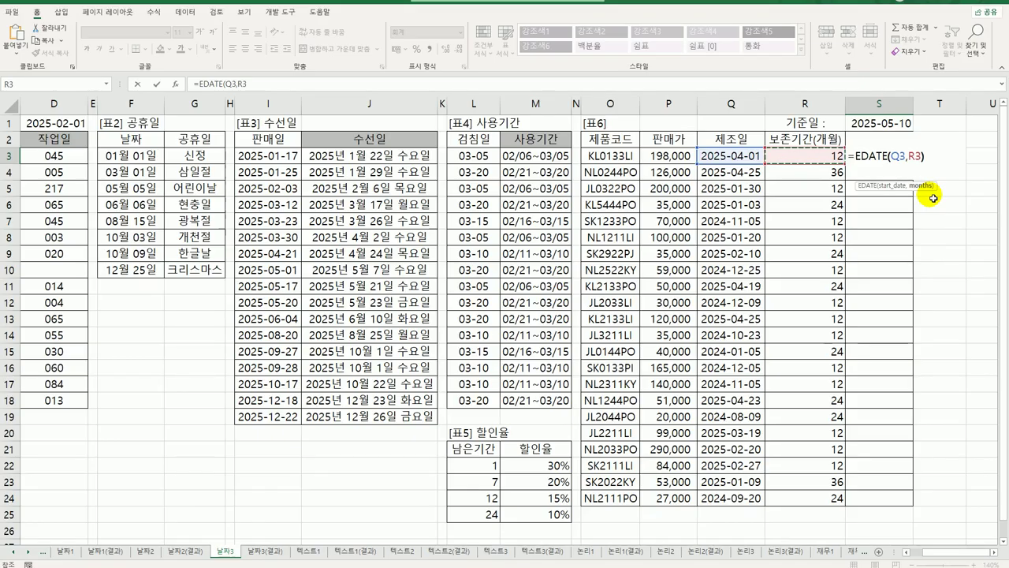
text())
key(ctrl+Return)
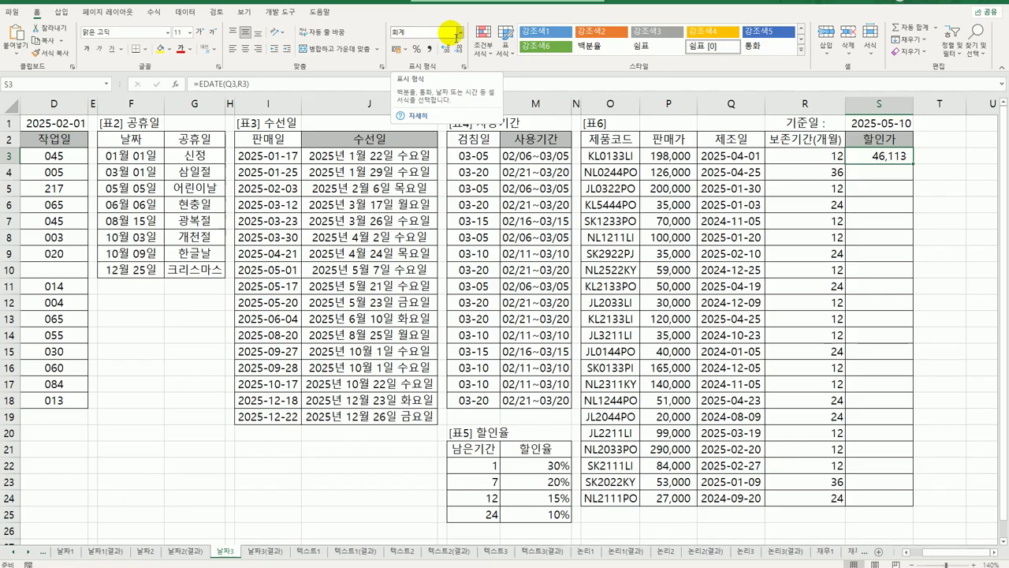
- Rework S3's formula into =QUOTIENT(EDATE(Q3,R3)-$S$1,30) to get the remaining months from the 기준일
double_click(878, 155)
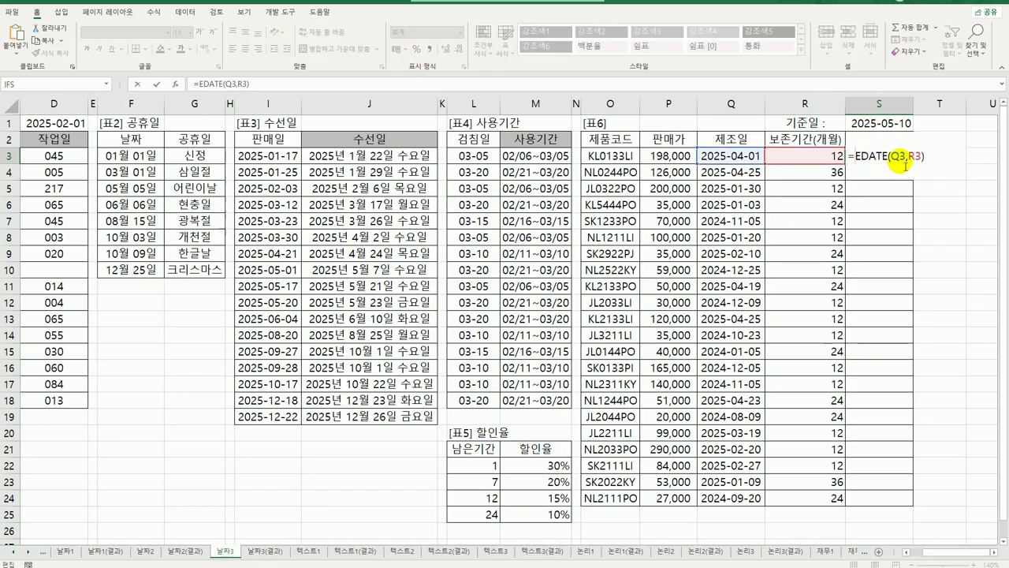
text(quo)
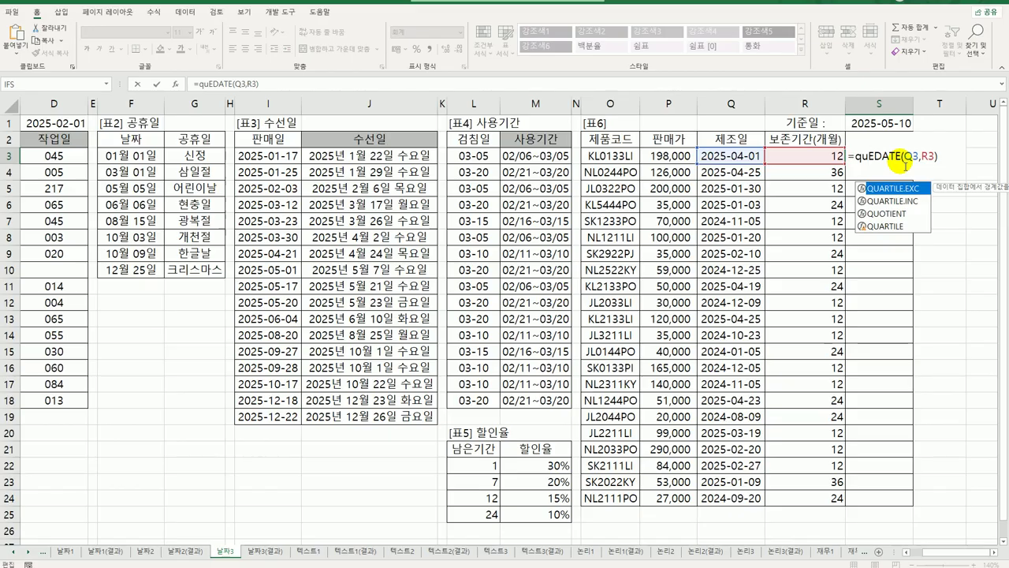
key(Tab)
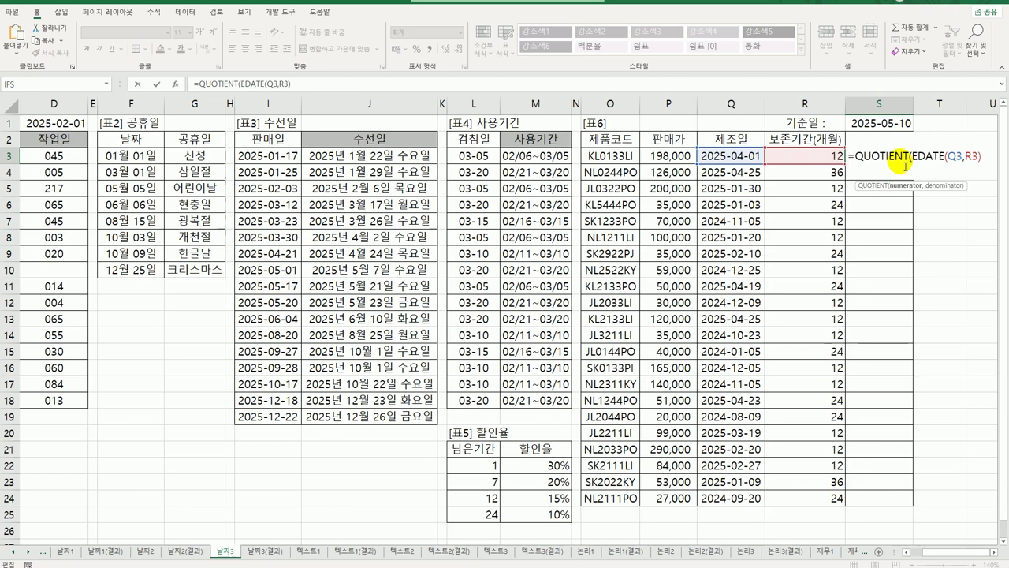
text(-)
click(888, 125)
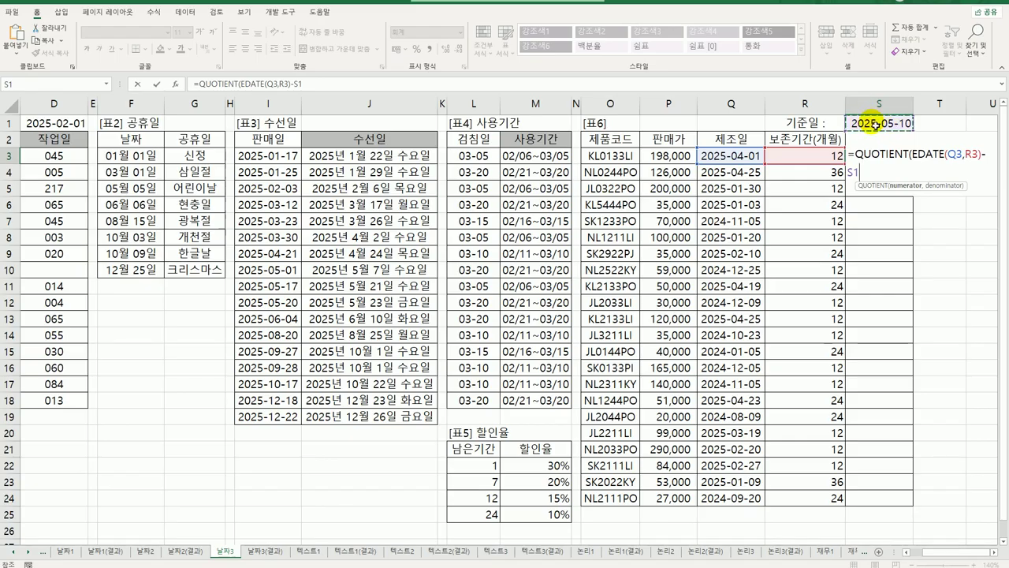
key(F4)
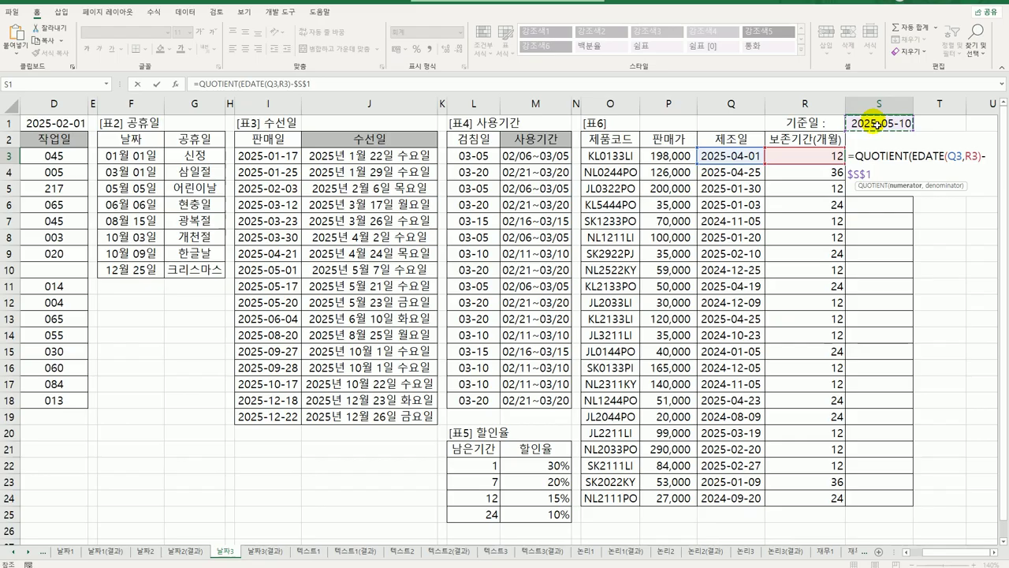
text(,)
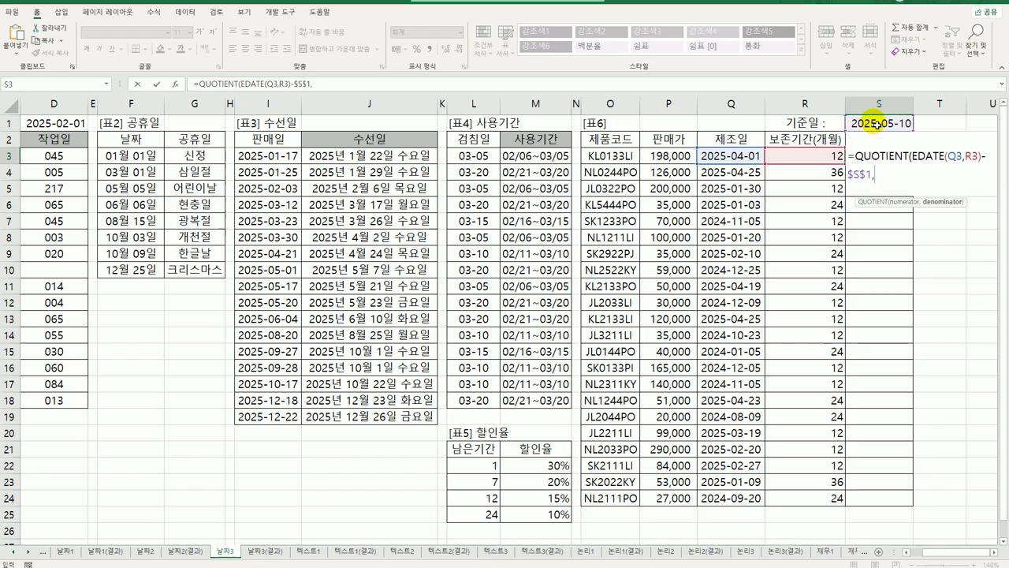
text(30))
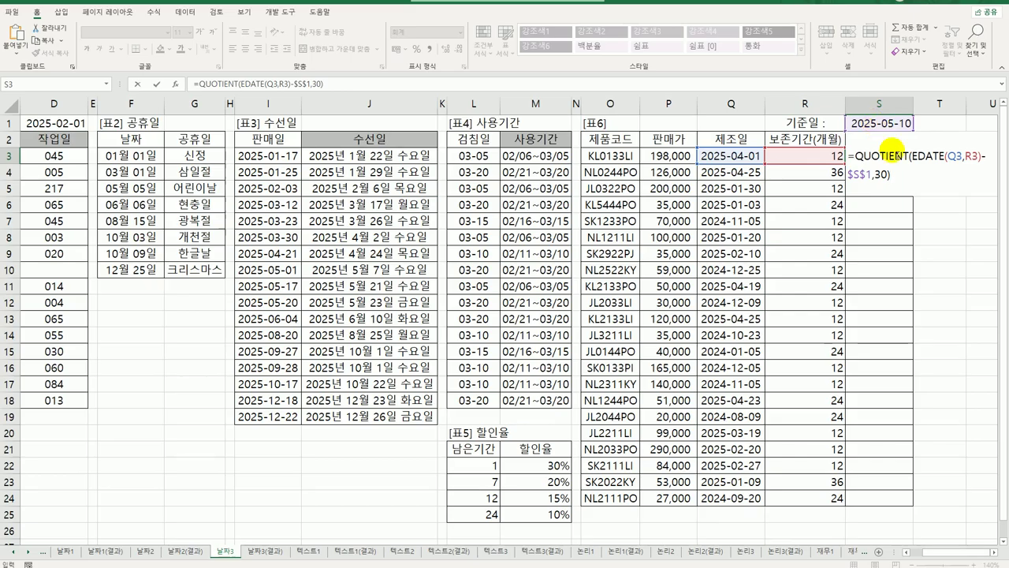
drag(913, 159, 987, 168)
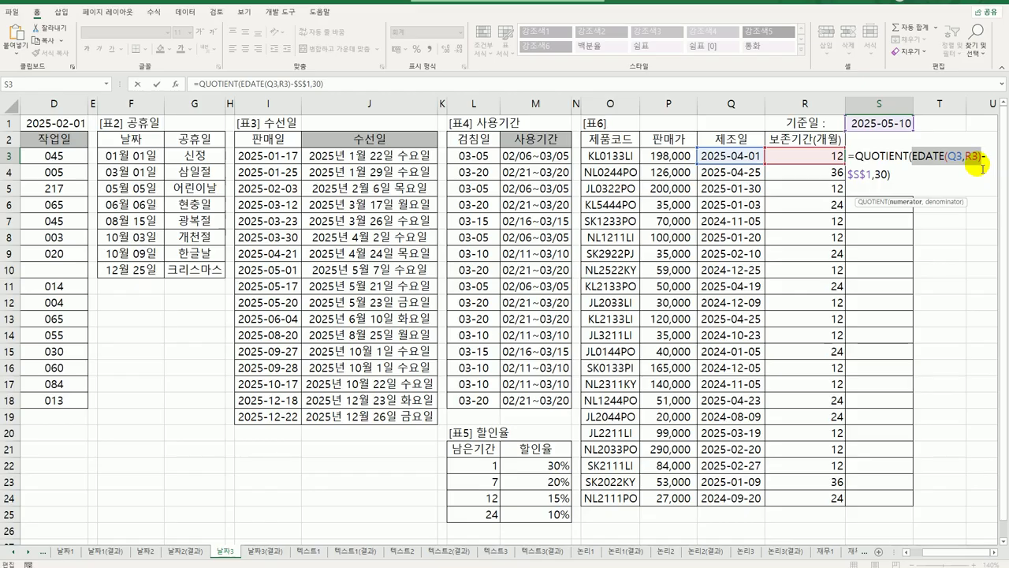
click(855, 175)
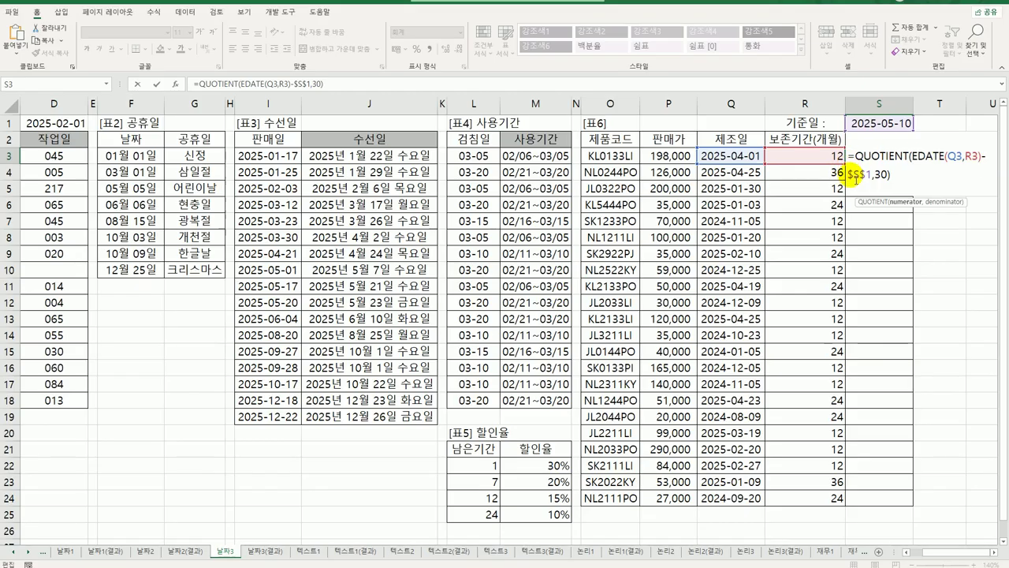
double_click(860, 175)
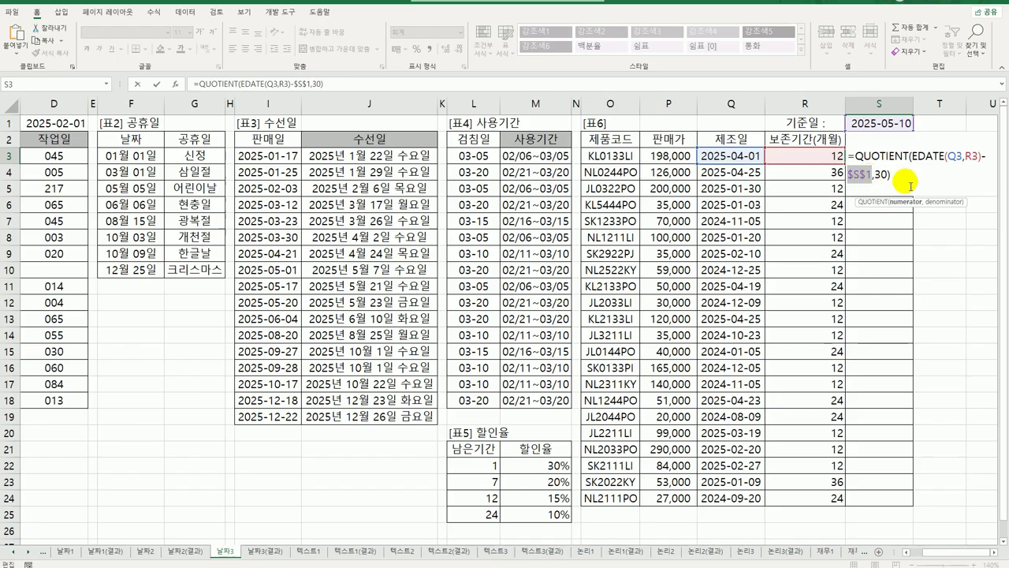
click(911, 186)
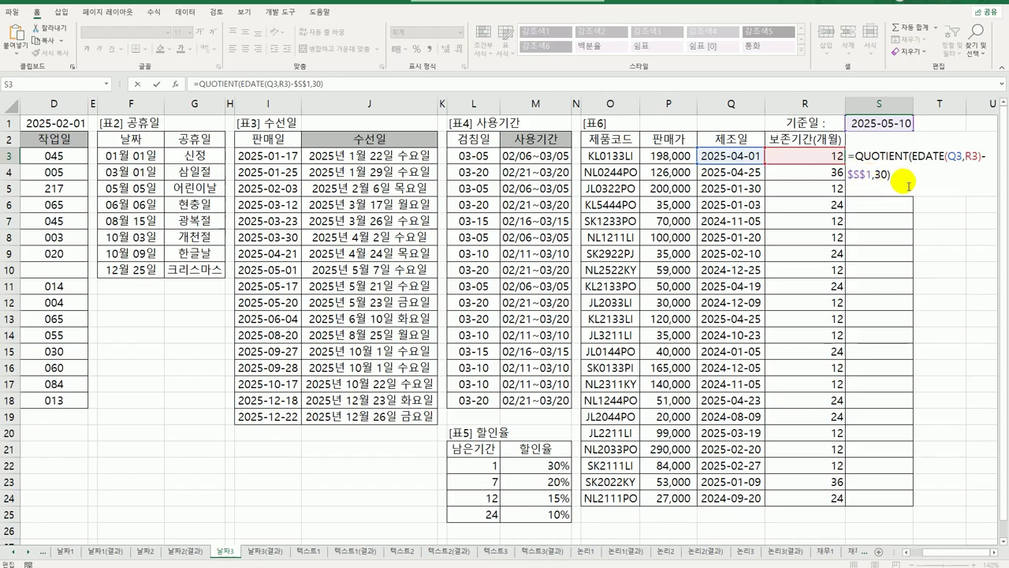
key(Return)
- Fill S3's QUOTIENT formula down the 할인가 column to S24
click(906, 155)
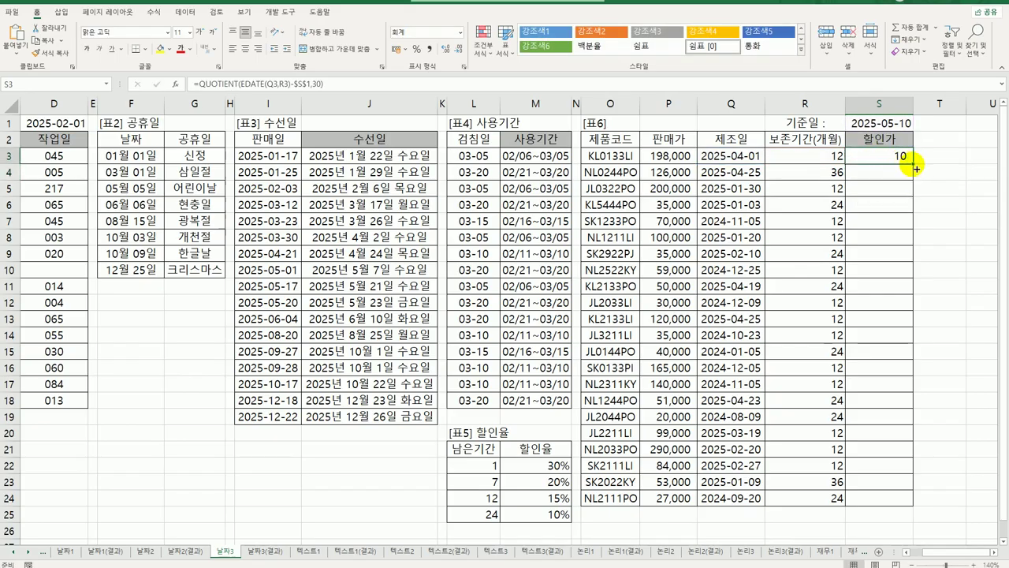
double_click(917, 168)
click(901, 156)
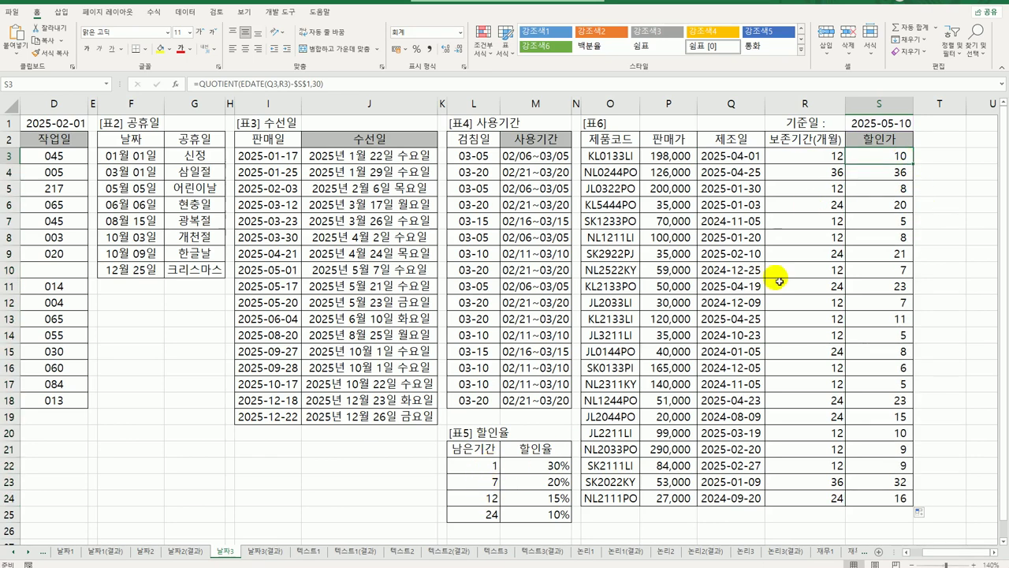
- Wrap S3's QUOTIENT formula in VLOOKUP with the 표5 range $L$22:$M$25 and column 2, and fill it down to S24
drag(486, 466, 519, 516)
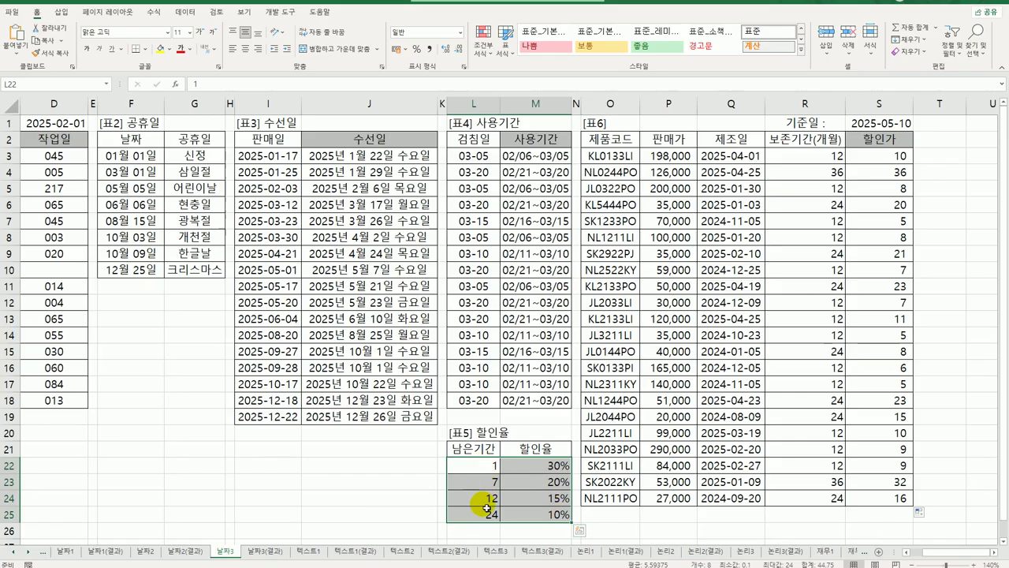
double_click(868, 151)
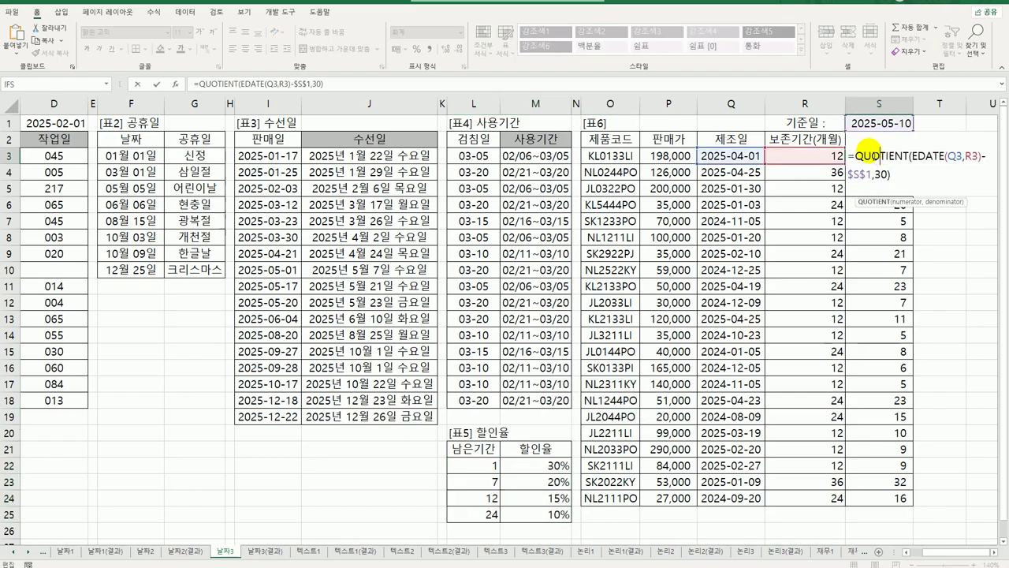
click(856, 154)
text(VLOOKUP()
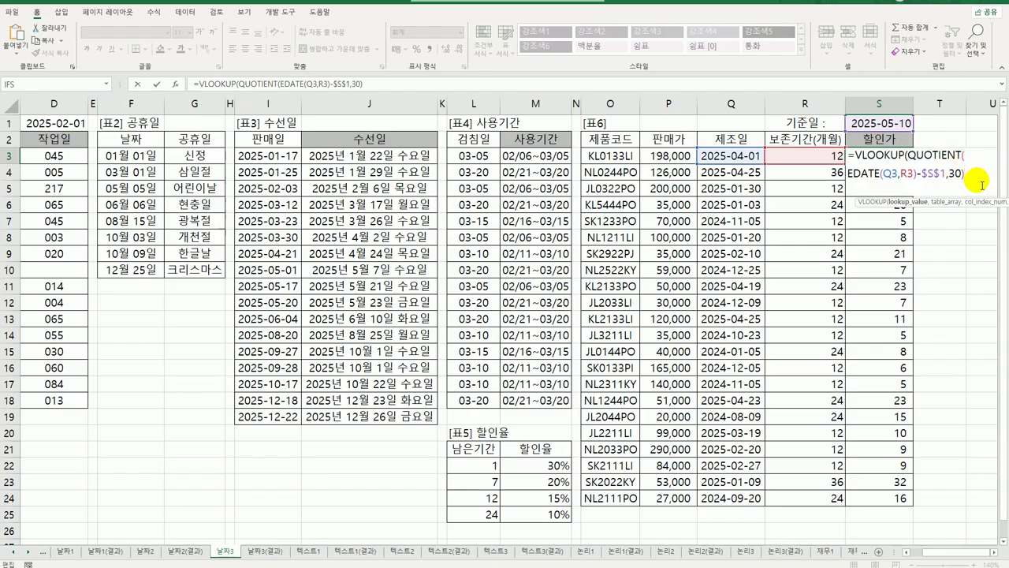
text(,)
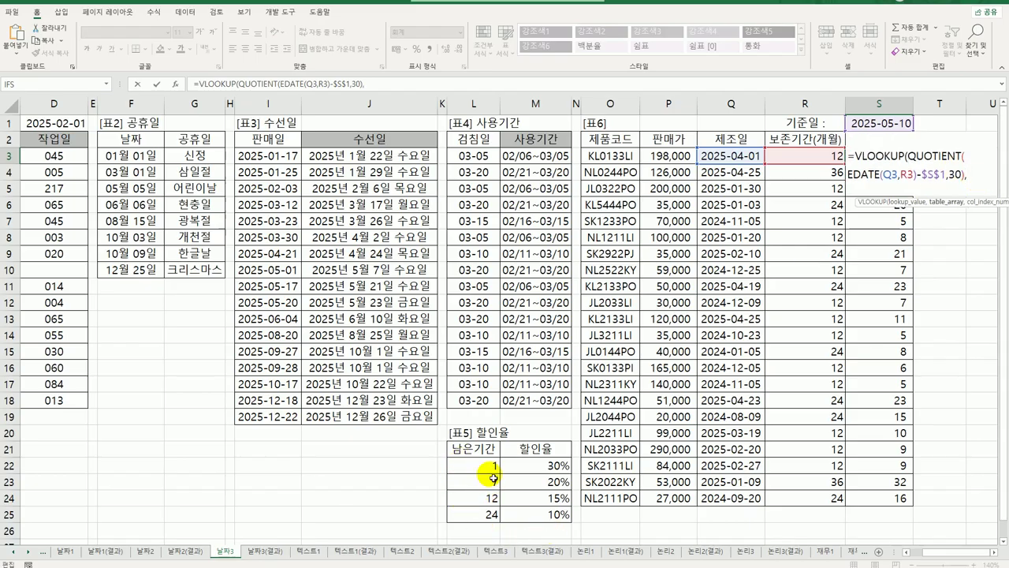
drag(483, 462, 540, 522)
key(F4)
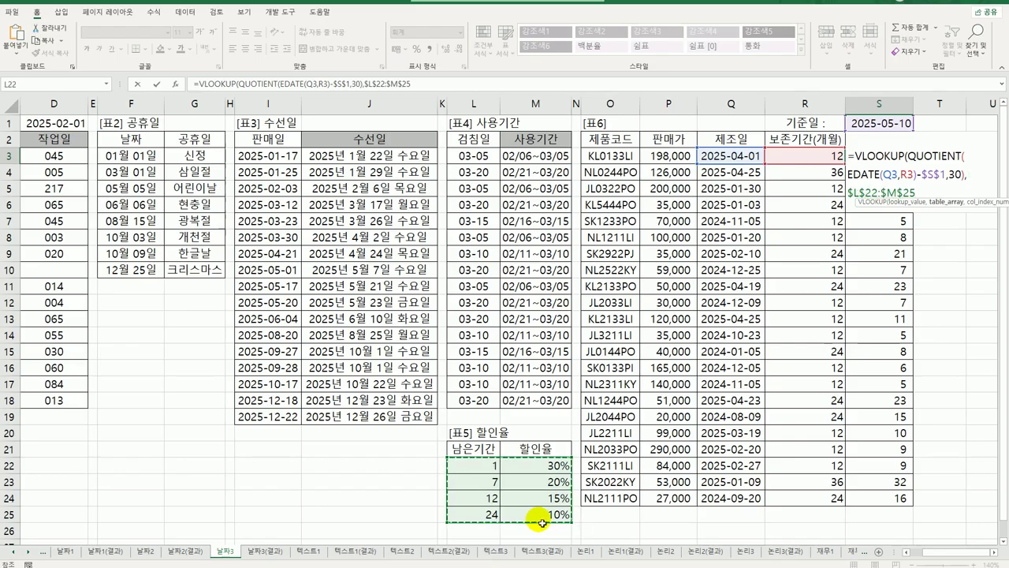
text(,2)
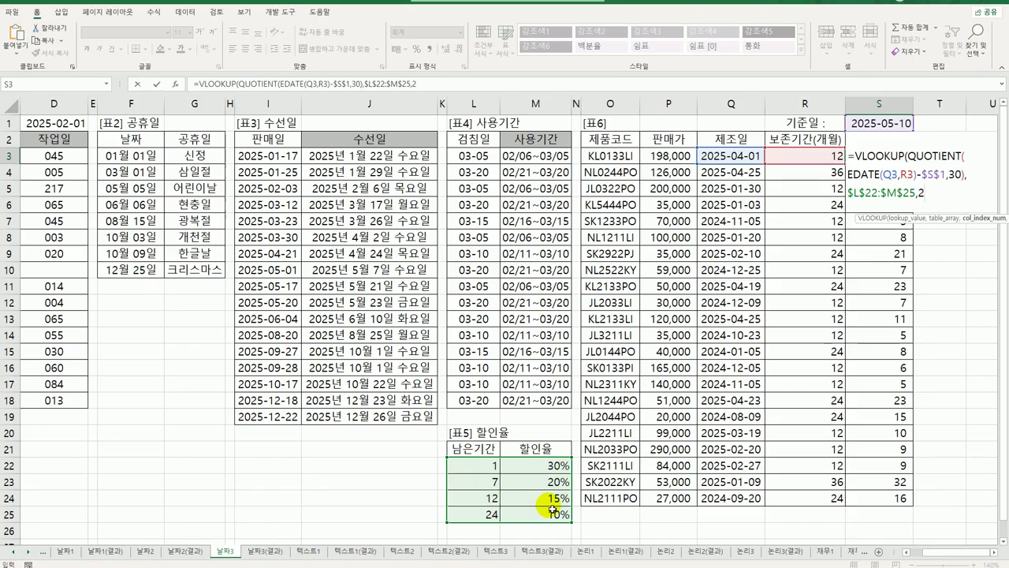
text())
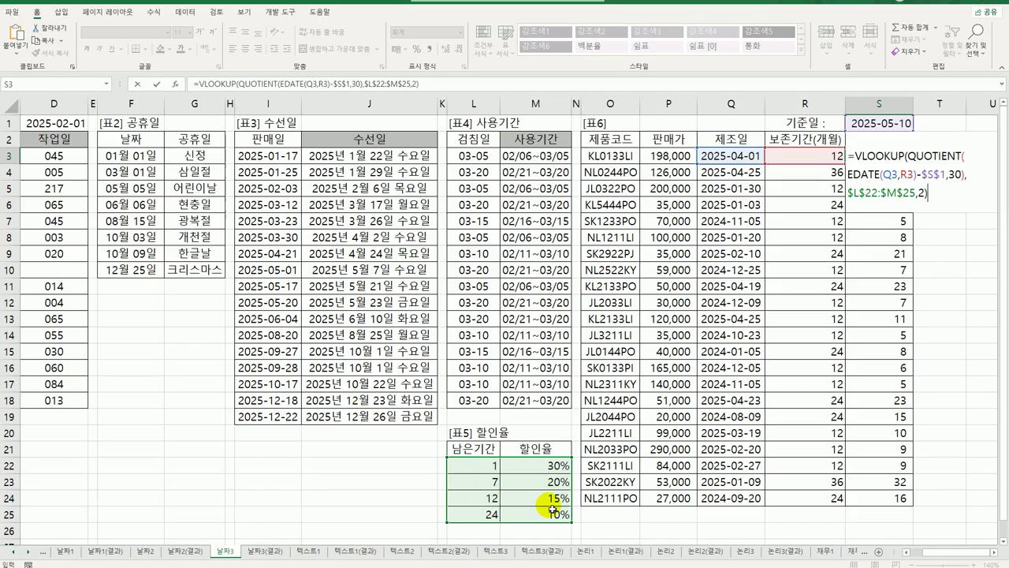
key(ctrl+Return)
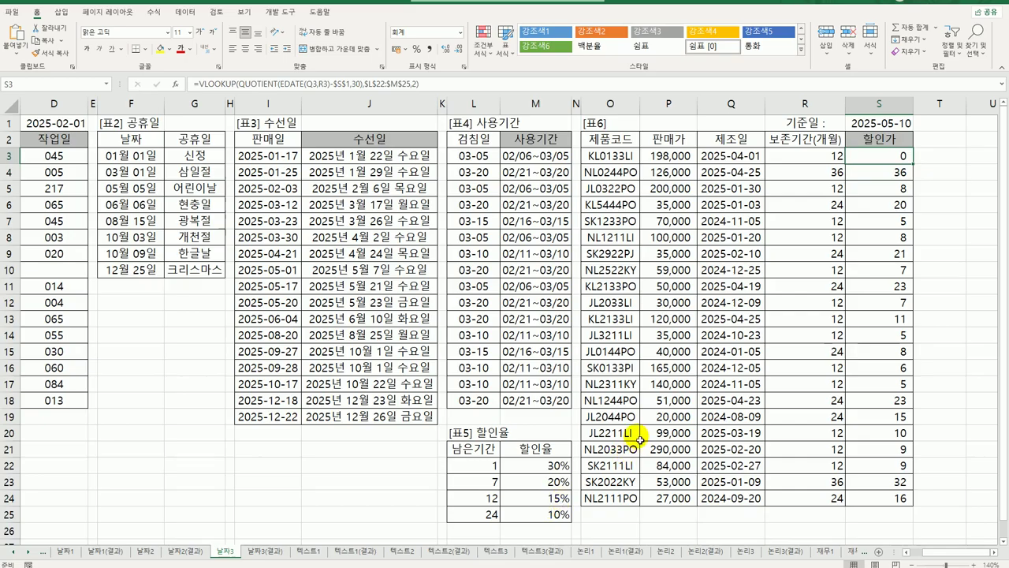
drag(919, 168, 930, 505)
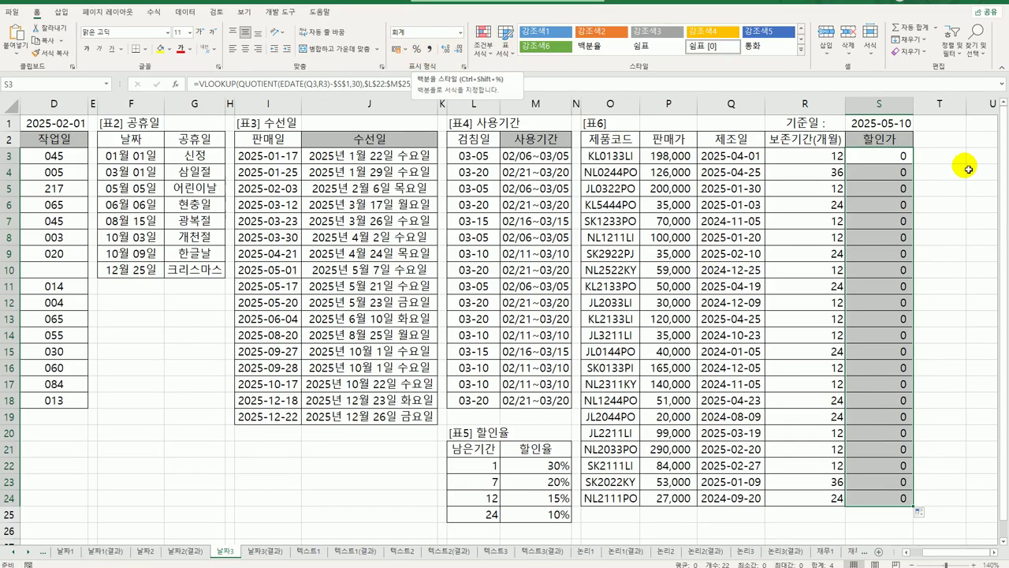
- Try the percent style on the discount rates in S3:S24 and undo it
click(418, 52)
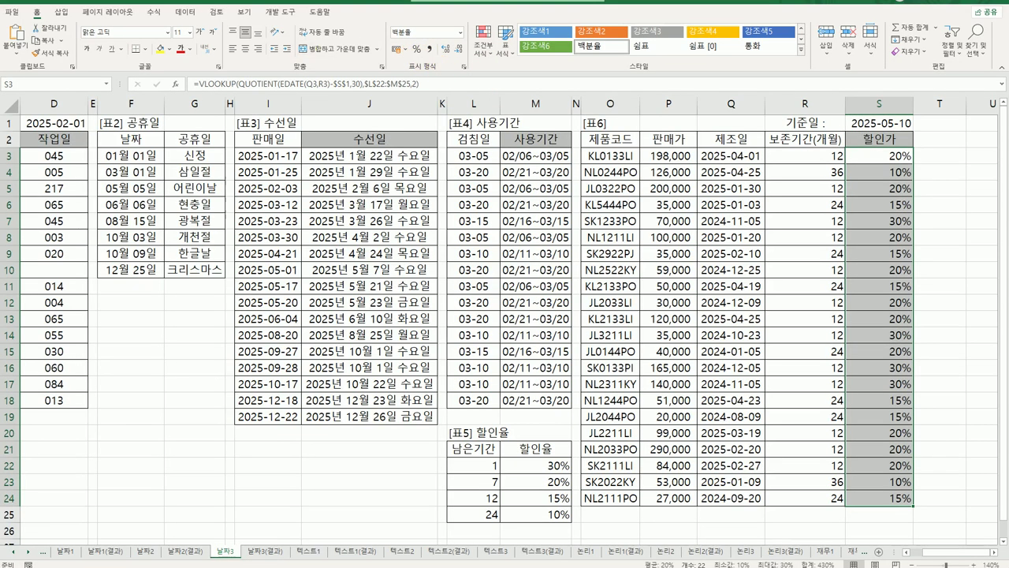
key(ctrl+z)
click(886, 157)
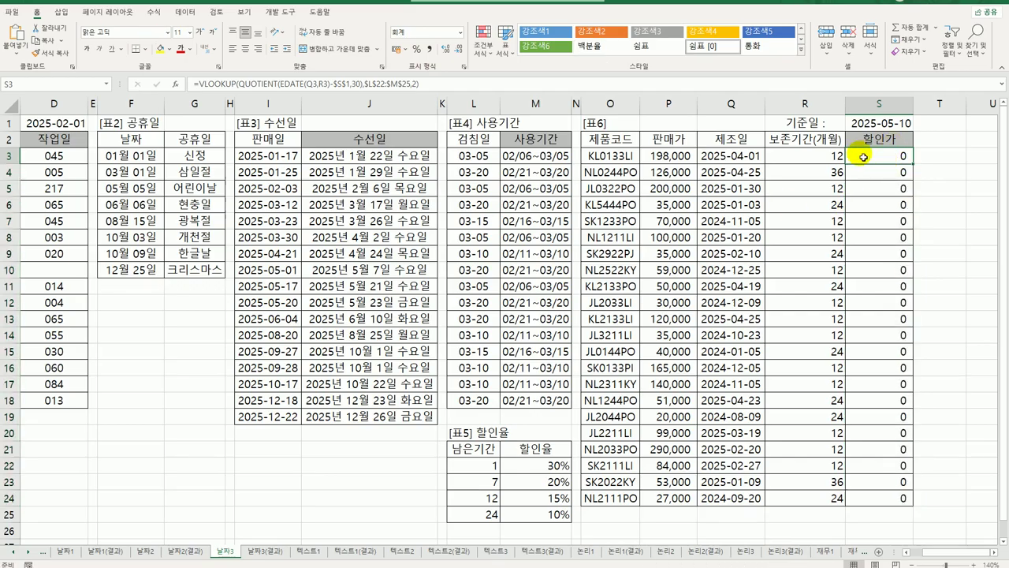
- Change S3's formula to multiply the 판매가 by one minus the looked-up rate, as P3*(1-VLOOKUP(...))
double_click(865, 157)
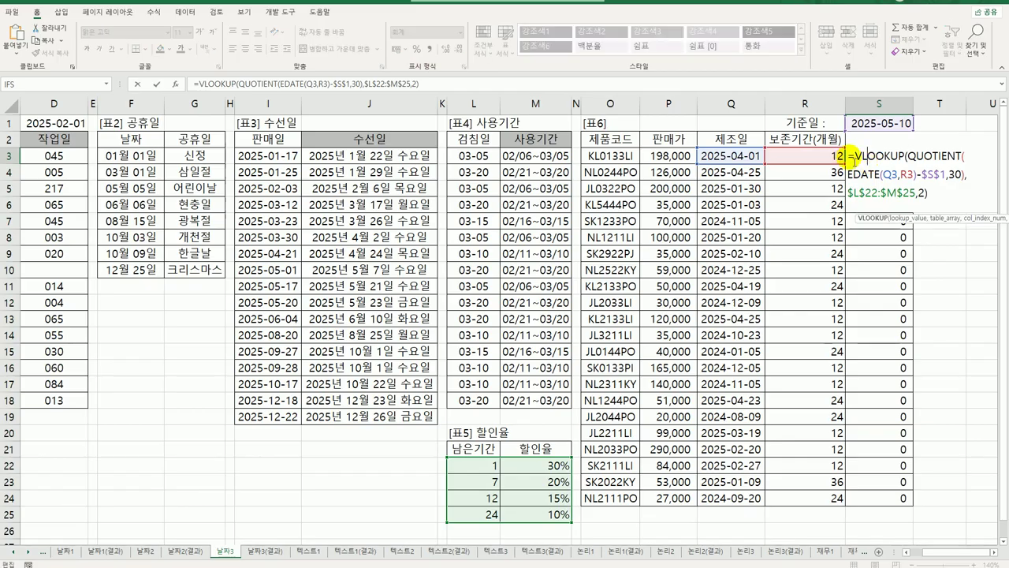
click(681, 157)
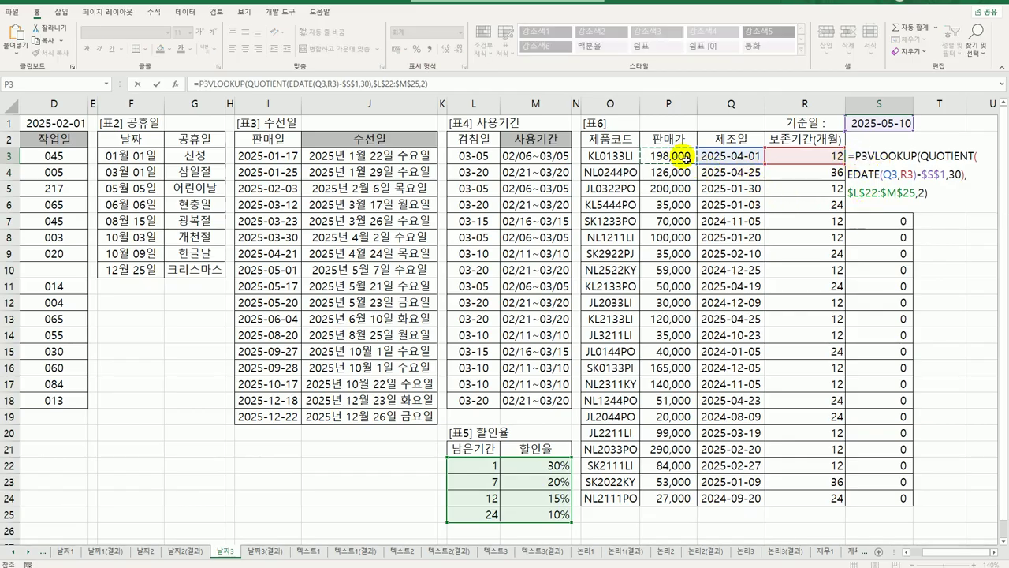
text(*(1-)
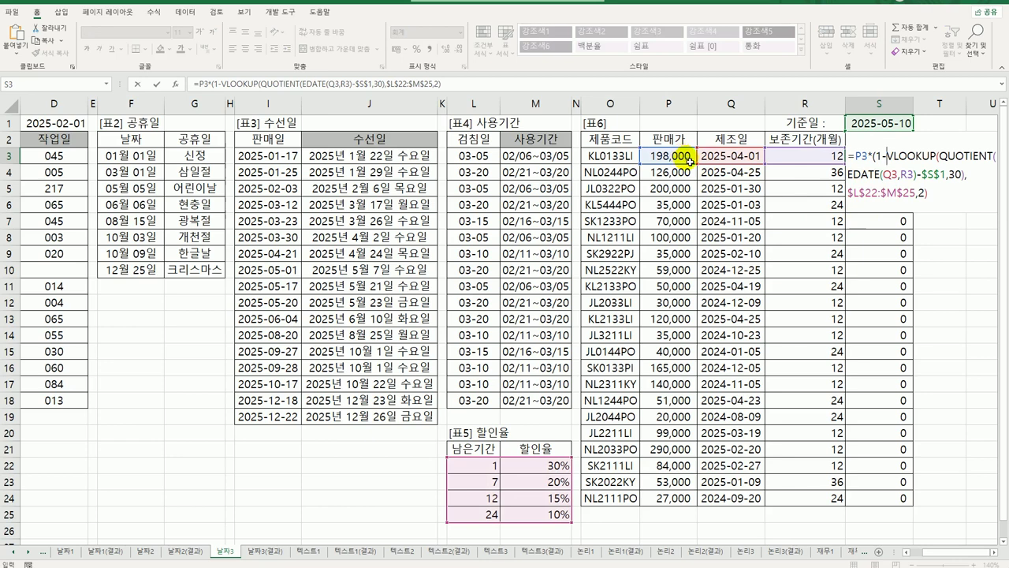
click(928, 193)
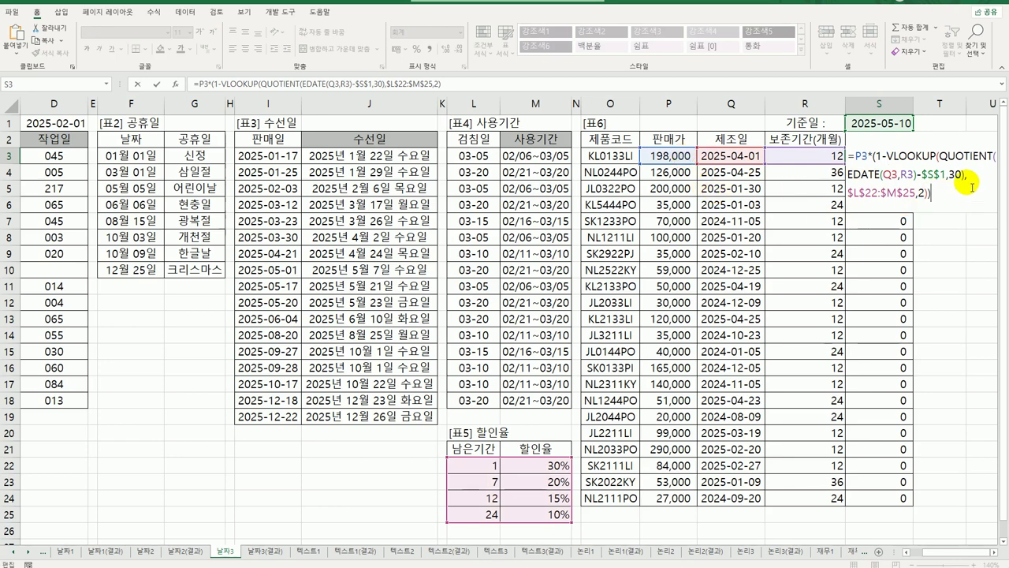
key(Return)
click(899, 156)
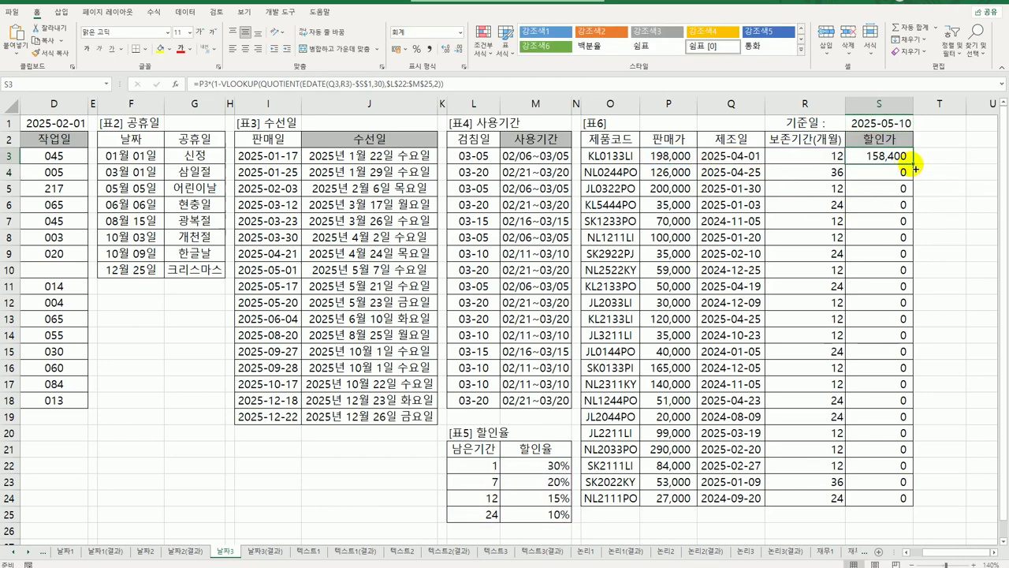
- Fill S3's P3*(1-VLOOKUP(...)) formula down the 할인가 column to S24
double_click(914, 166)
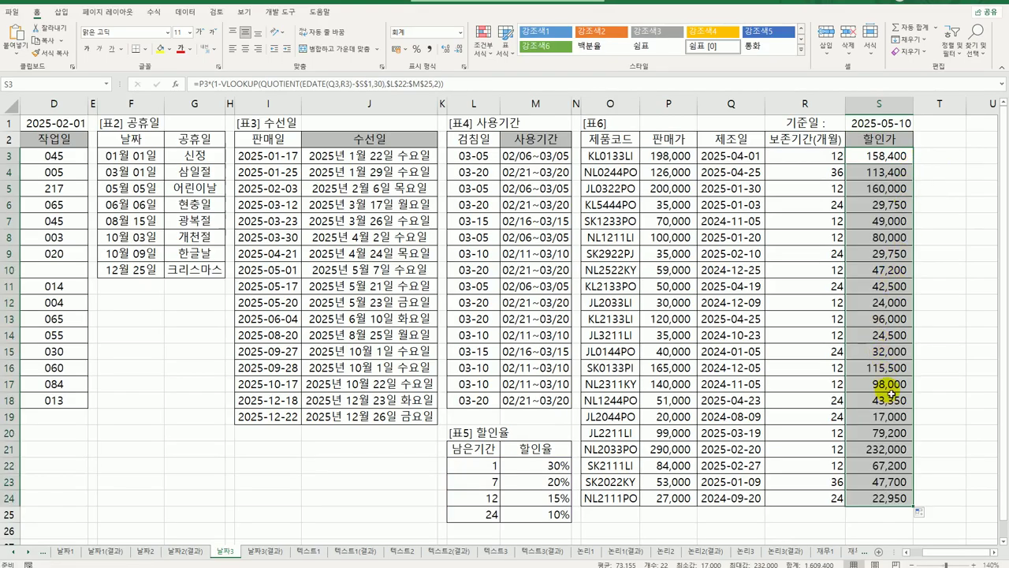
- Inspect the number format of S3 in the cell format settings, preview the 날짜 category, and close without applying it
click(895, 158)
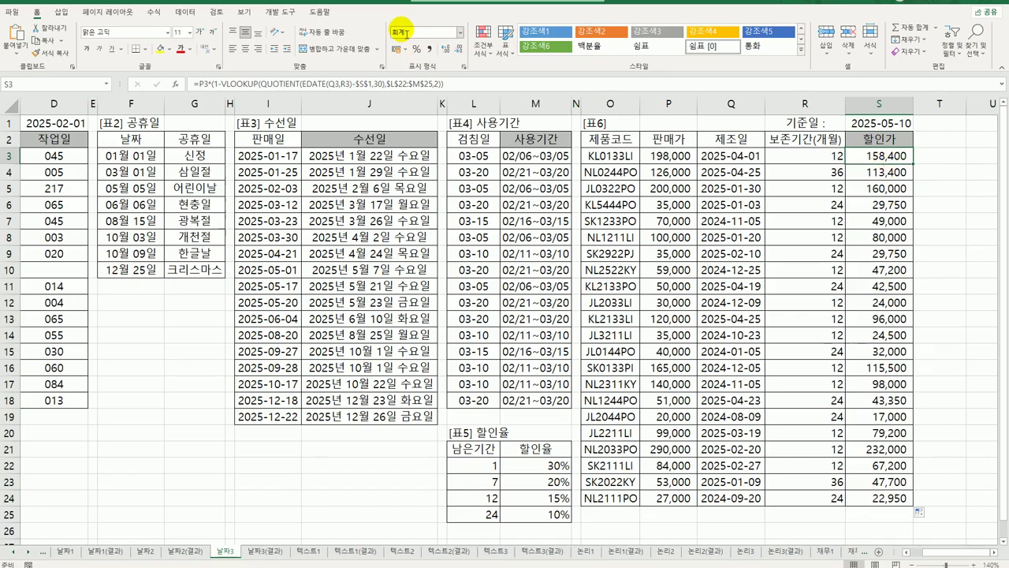
right_click(889, 157)
click(935, 386)
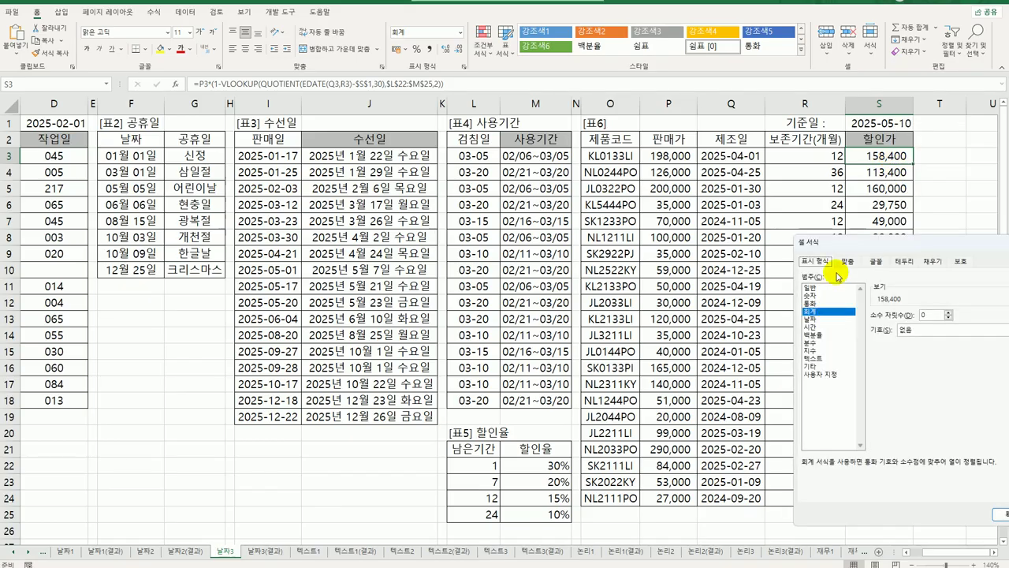
click(643, 288)
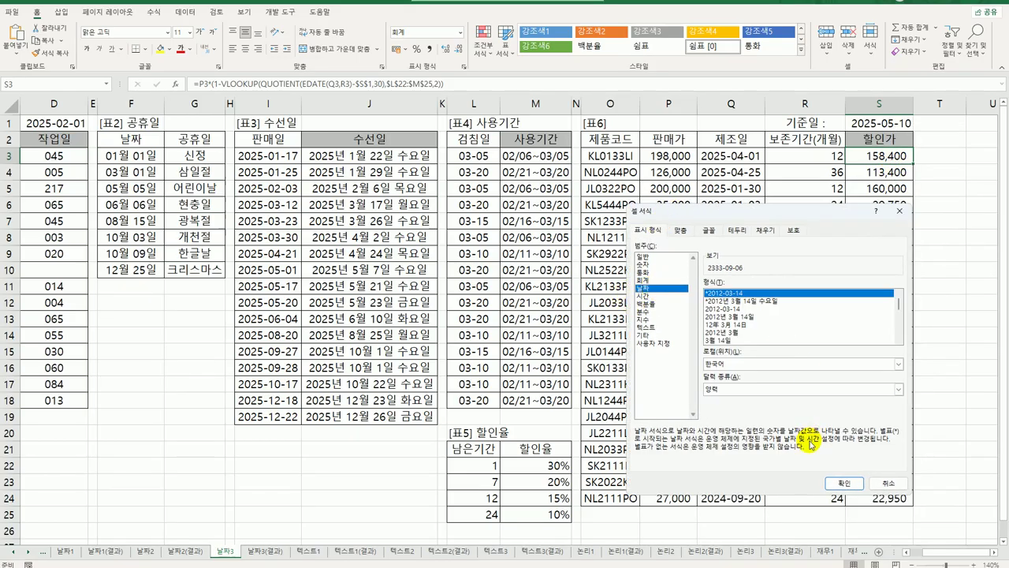
click(885, 484)
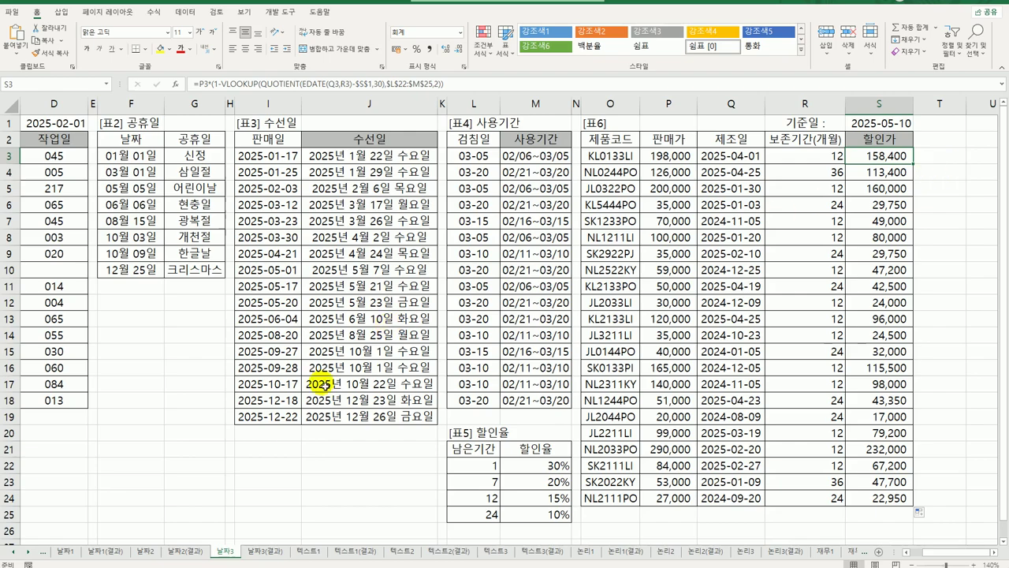
- Compare the 날짜3 sheet with the 날짜3(결과) sheet by switching between them at 표6's 할인가 column
click(260, 551)
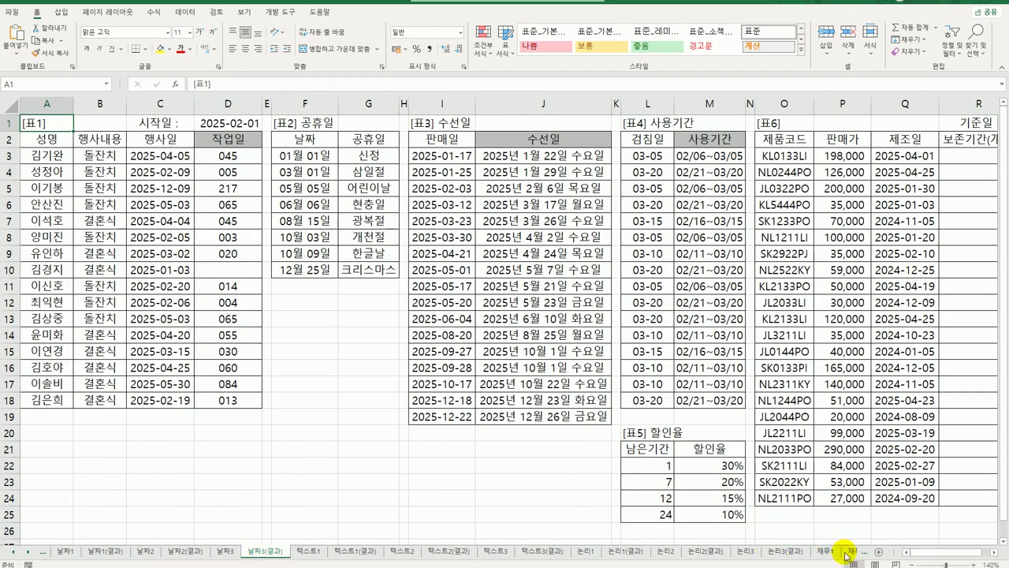
click(994, 553)
click(994, 553)
click(994, 553)
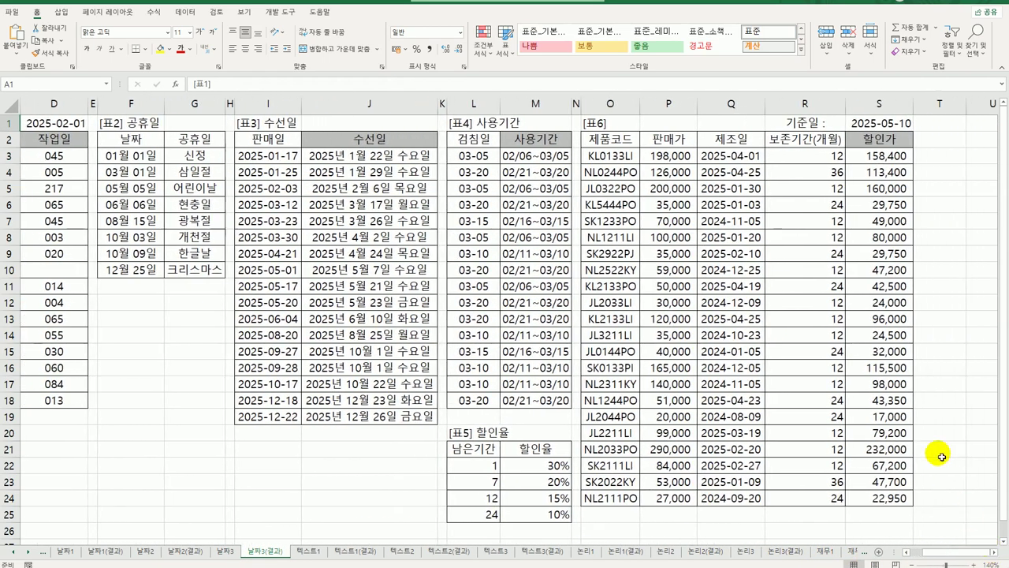
click(224, 552)
click(264, 551)
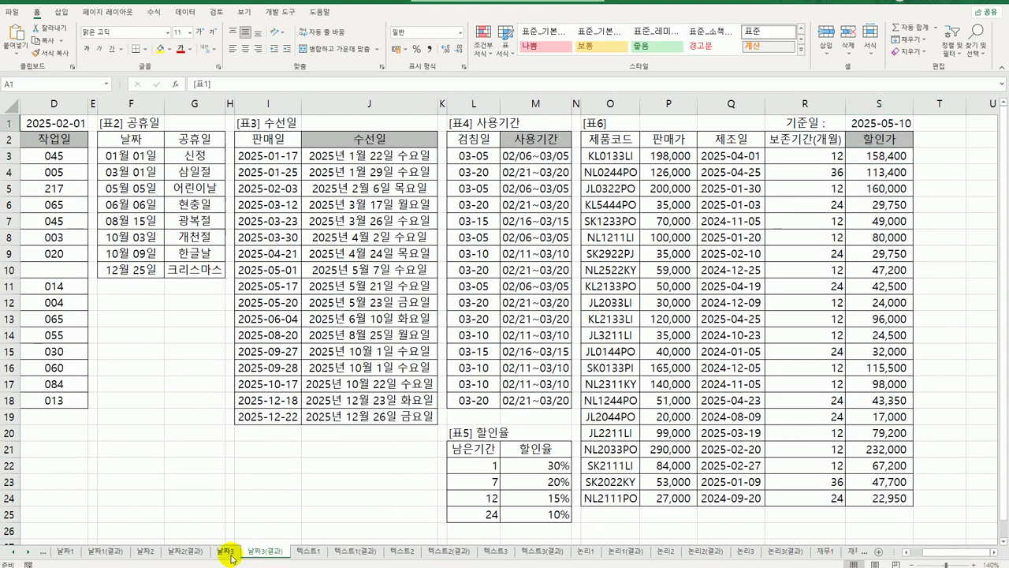
click(226, 552)
click(256, 551)
click(234, 552)
click(257, 552)
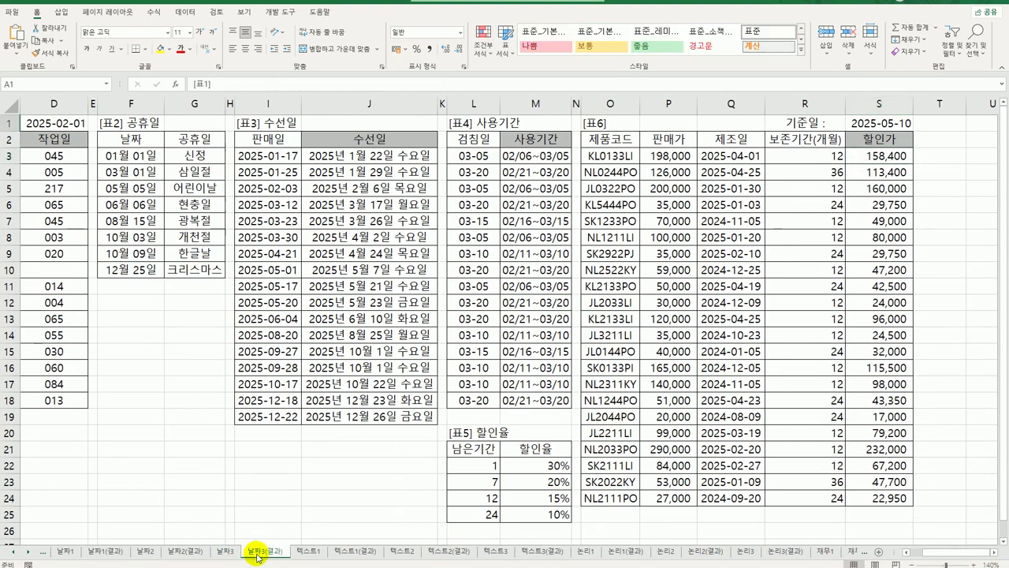